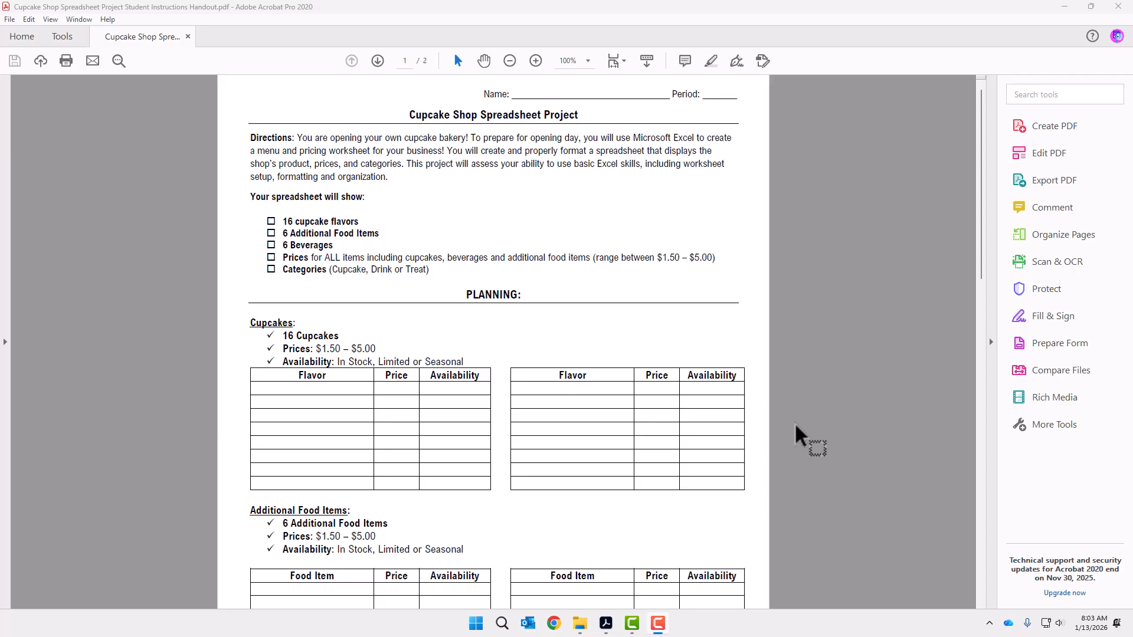
Step: Read through the cupcake shop handout, from the planning tables to the spreadsheet formatting directions on page 2
{"action": "scroll", "coordinate": [796, 424], "scroll_direction": "down", "scroll_amount": 4}
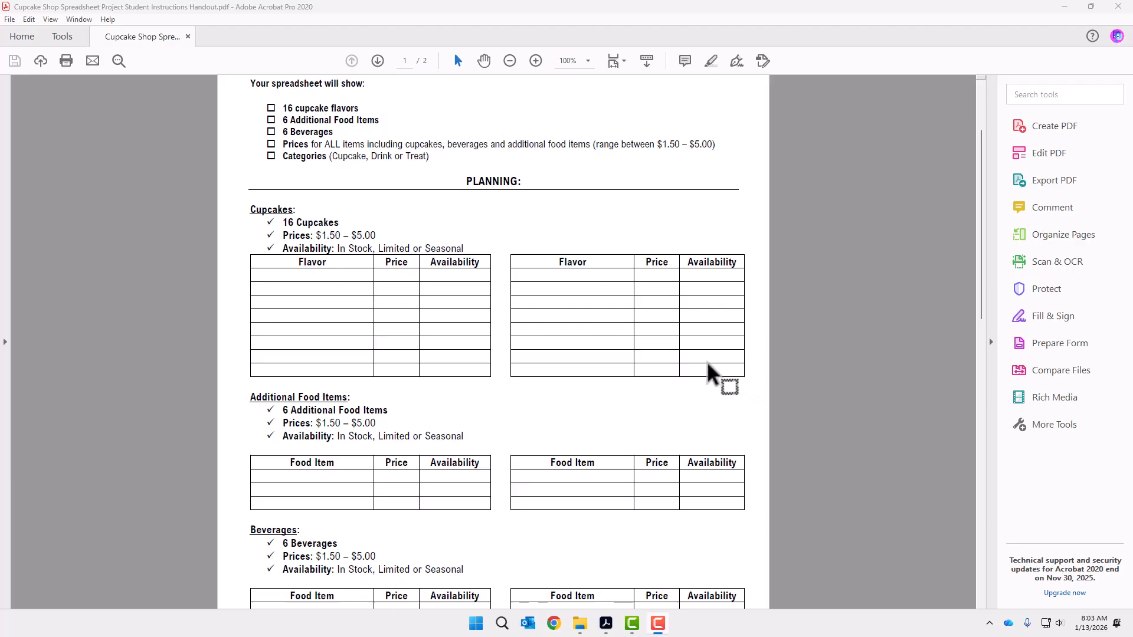
{"action": "scroll", "coordinate": [729, 384], "scroll_direction": "down", "scroll_amount": 1}
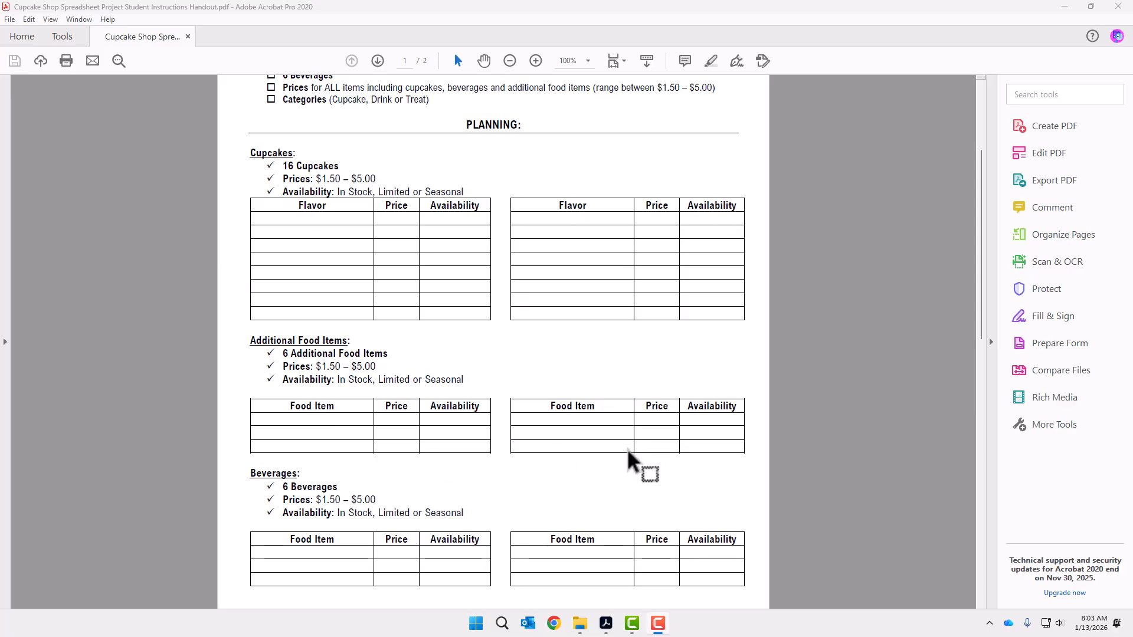
{"action": "scroll", "coordinate": [617, 449], "scroll_direction": "up", "scroll_amount": 1}
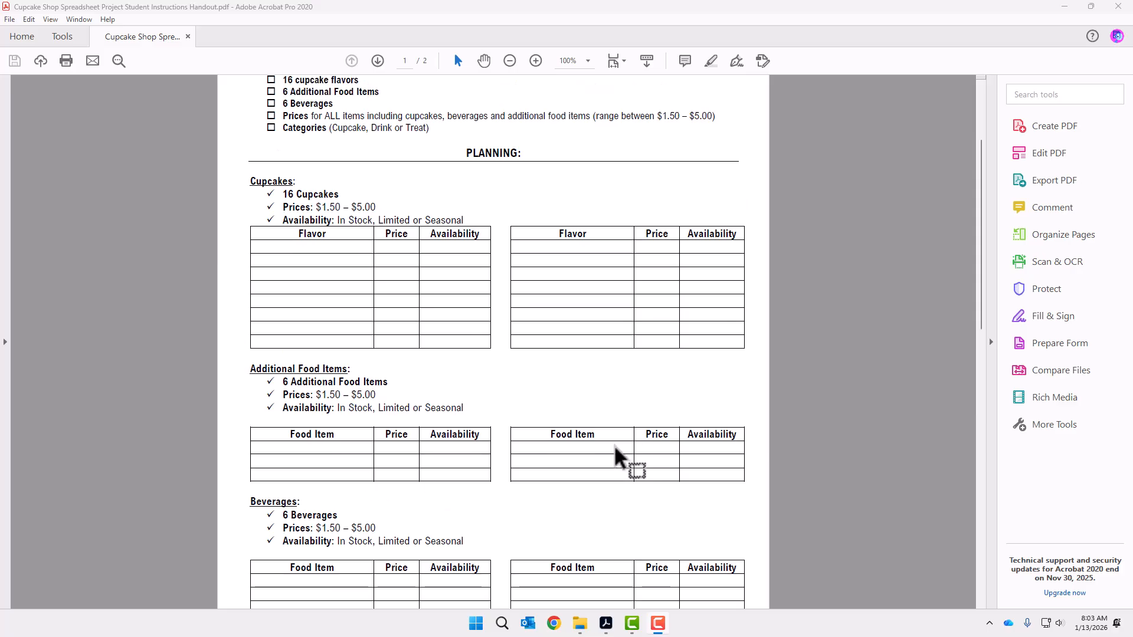
{"action": "scroll", "coordinate": [561, 466], "scroll_direction": "down", "scroll_amount": 3}
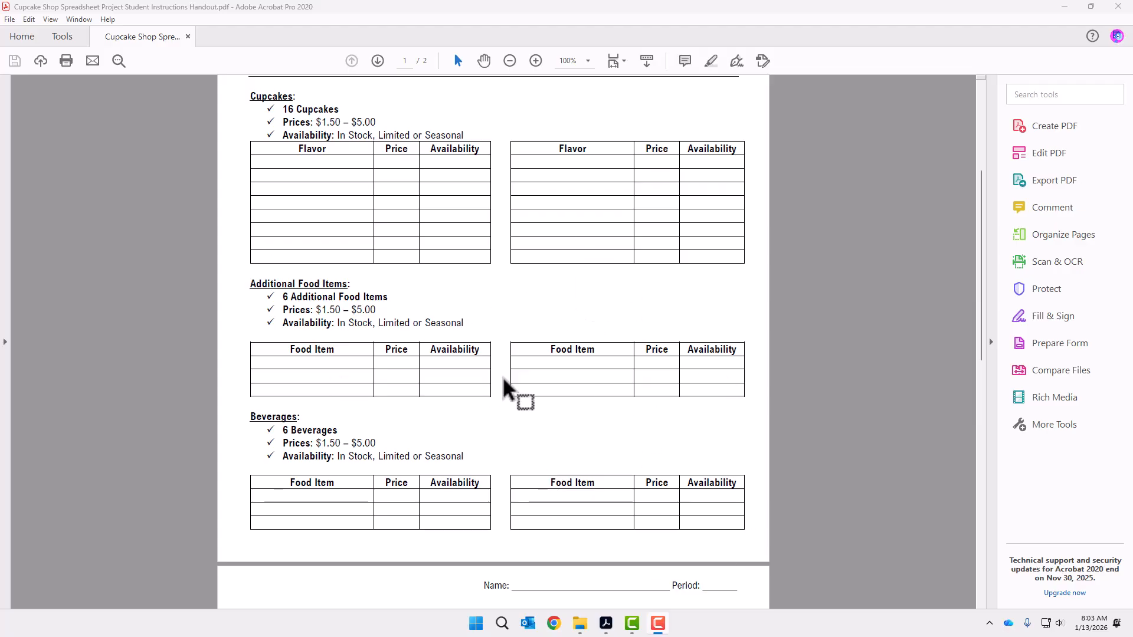
{"action": "scroll", "coordinate": [505, 380], "scroll_direction": "down", "scroll_amount": 10}
{"action": "scroll", "coordinate": [507, 380], "scroll_direction": "down", "scroll_amount": 6}
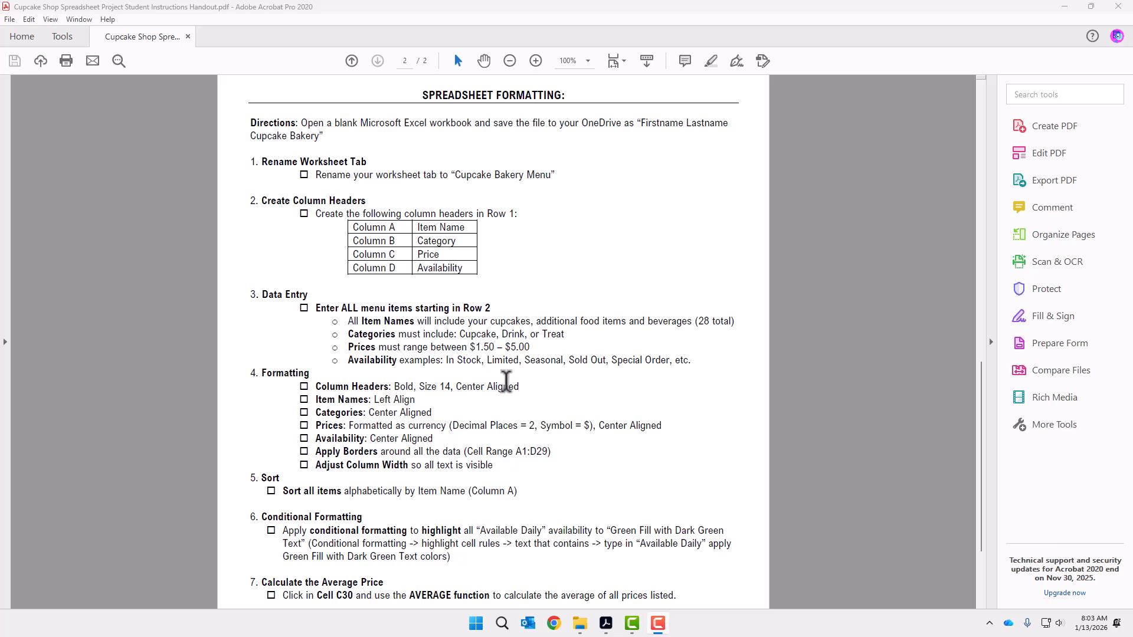
Step: Minimize the PDF handout to return to the desktop
{"action": "left_click", "coordinate": [1064, 3]}
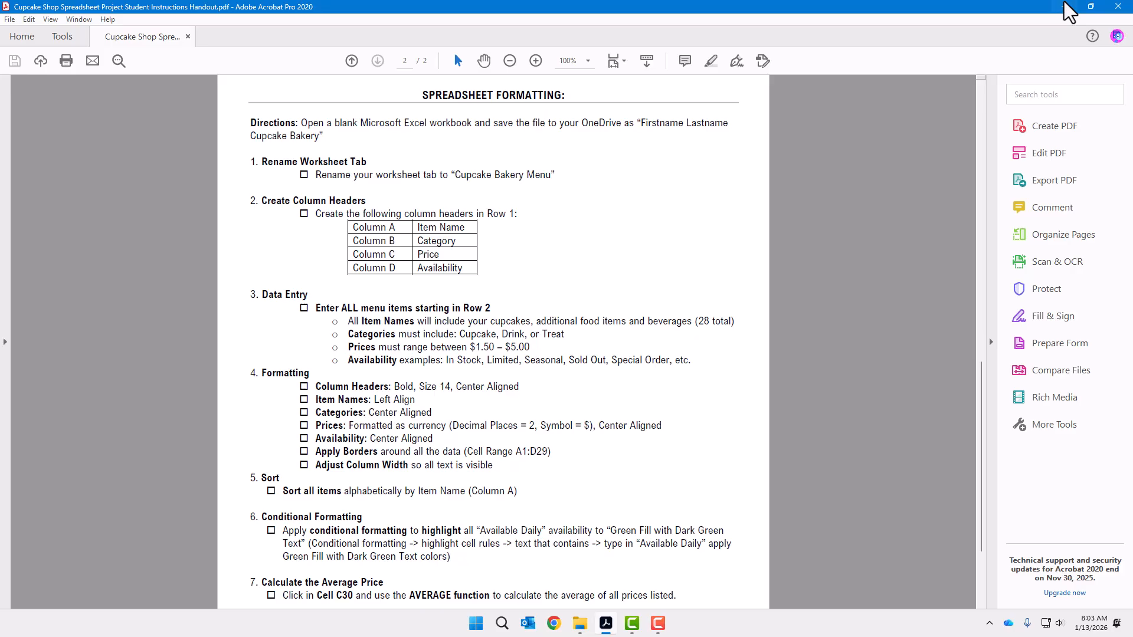
{"action": "left_click", "coordinate": [1065, 5]}
{"action": "left_click", "coordinate": [1118, 8]}
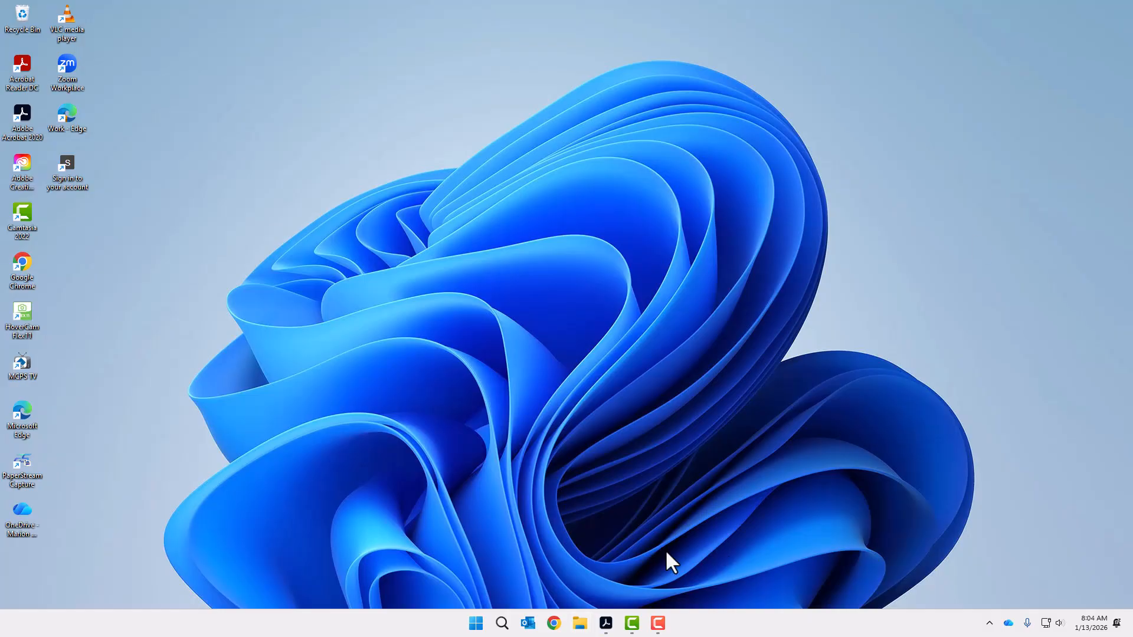
Step: Launch Excel in a maximized window and create a new blank workbook
{"action": "left_click", "coordinate": [505, 623]}
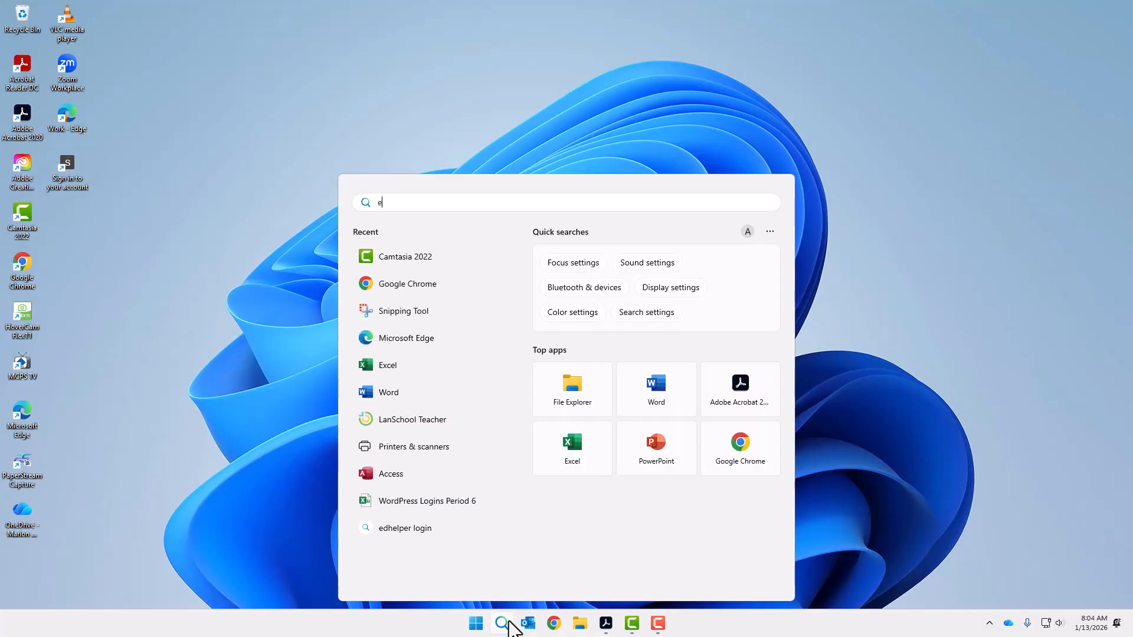
{"action": "type", "text": "excel"}
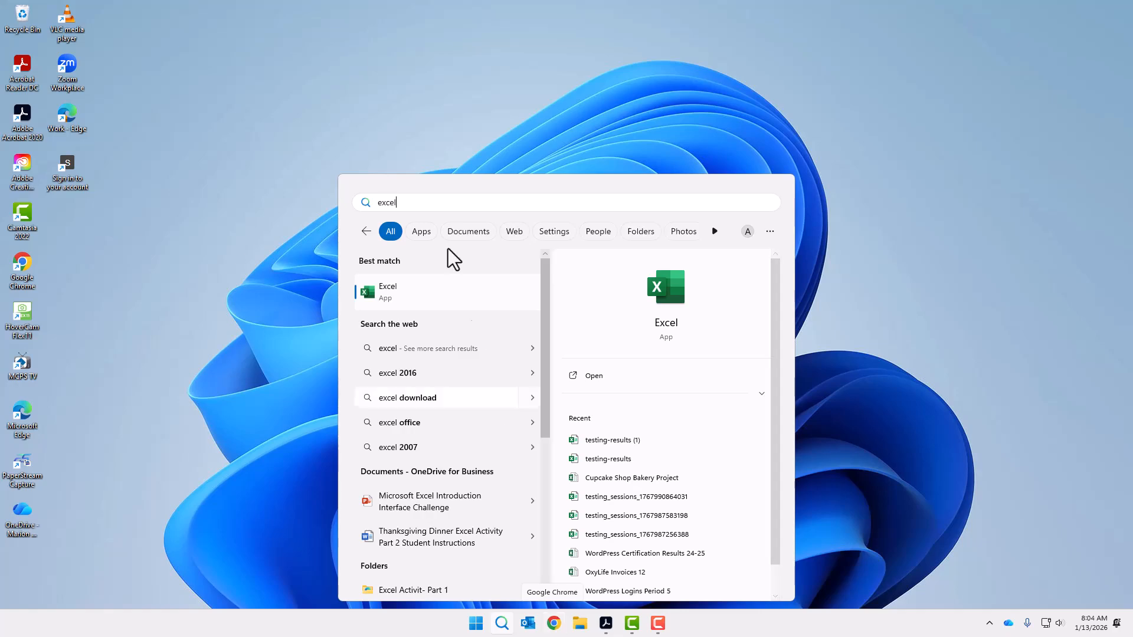
{"action": "left_click", "coordinate": [370, 298]}
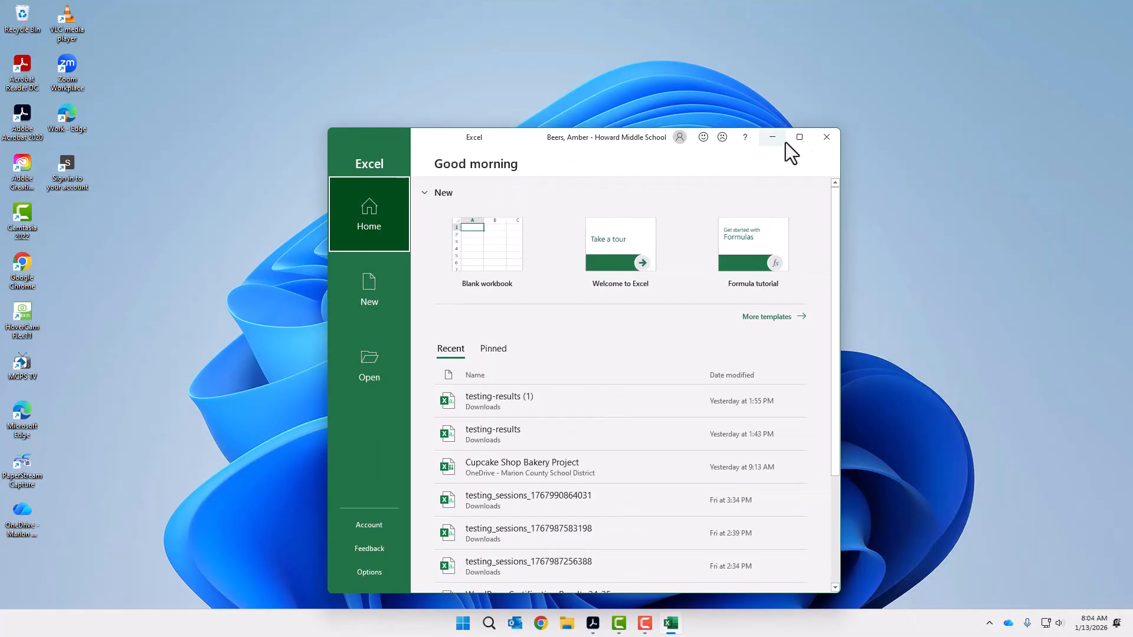
{"action": "left_click", "coordinate": [798, 135]}
{"action": "left_click", "coordinate": [185, 125]}
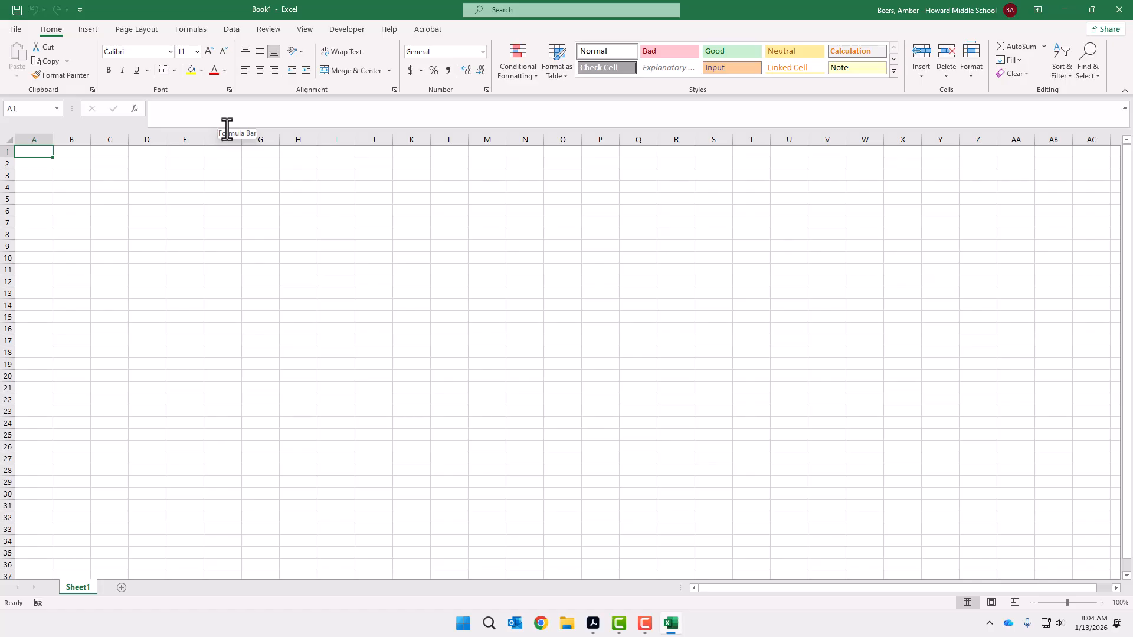
Step: Save the workbook to the school district's OneDrive, named with the author's first and last name followed by "Cupcake Bakery"
{"action": "left_click", "coordinate": [14, 31]}
{"action": "left_click", "coordinate": [44, 188]}
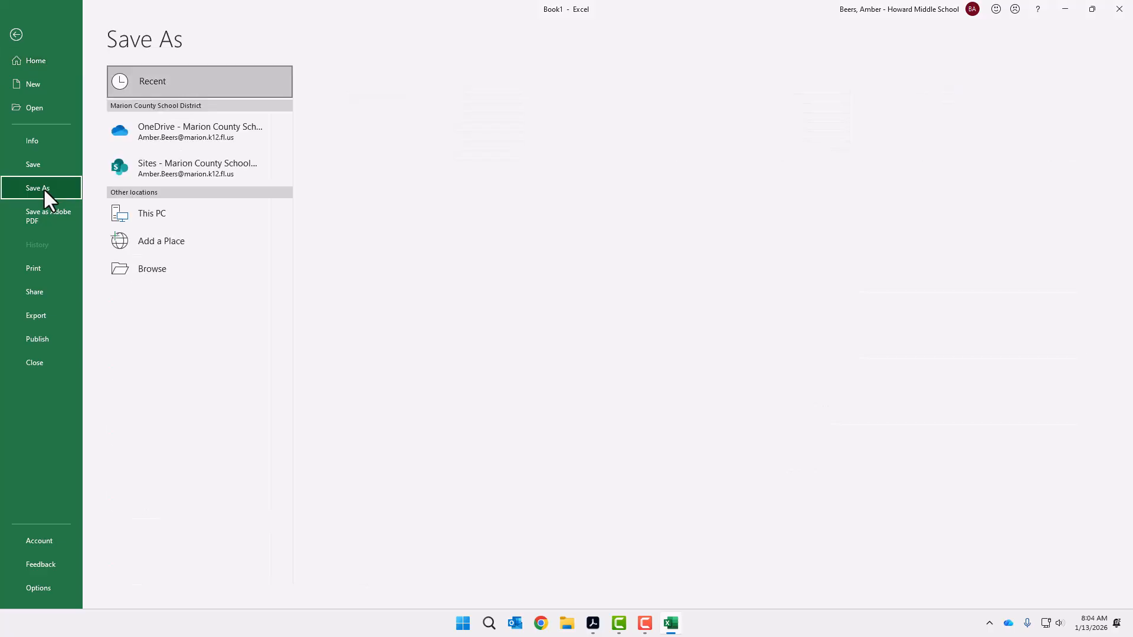
{"action": "left_click", "coordinate": [214, 144]}
{"action": "left_click", "coordinate": [214, 144]}
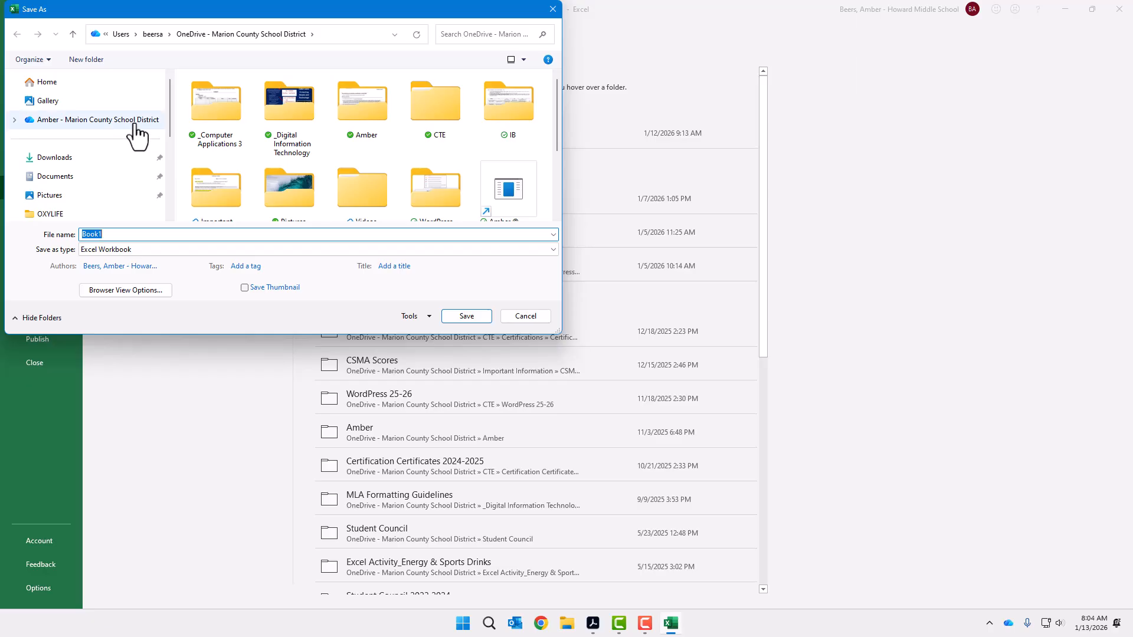
{"action": "left_click", "coordinate": [115, 121]}
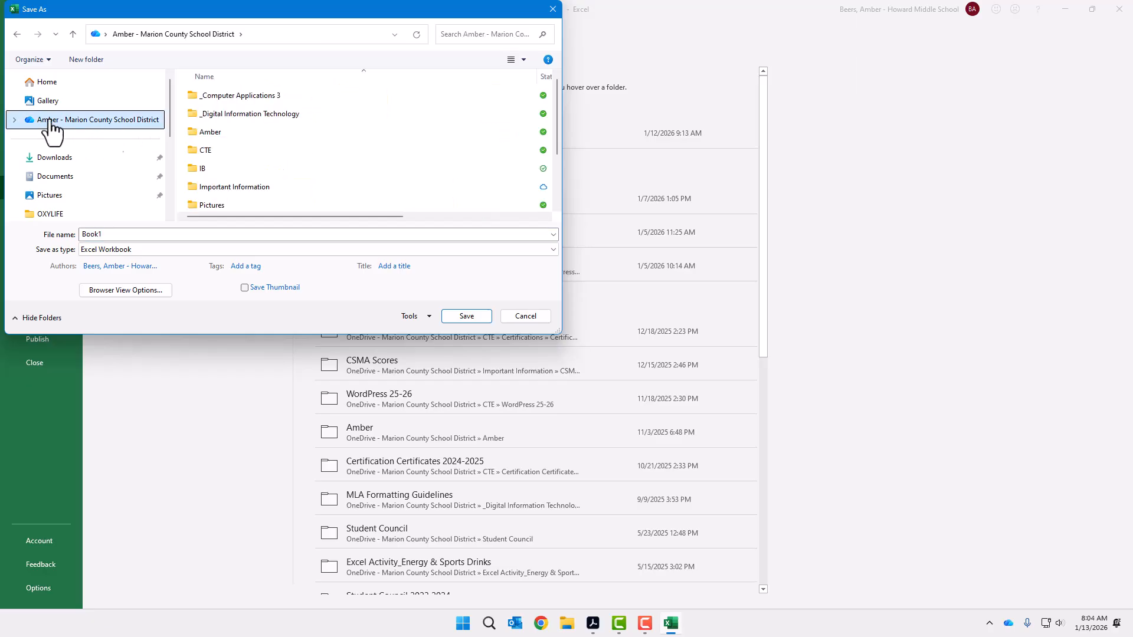
{"action": "left_click", "coordinate": [121, 233]}
{"action": "key", "text": "BackSpace"}
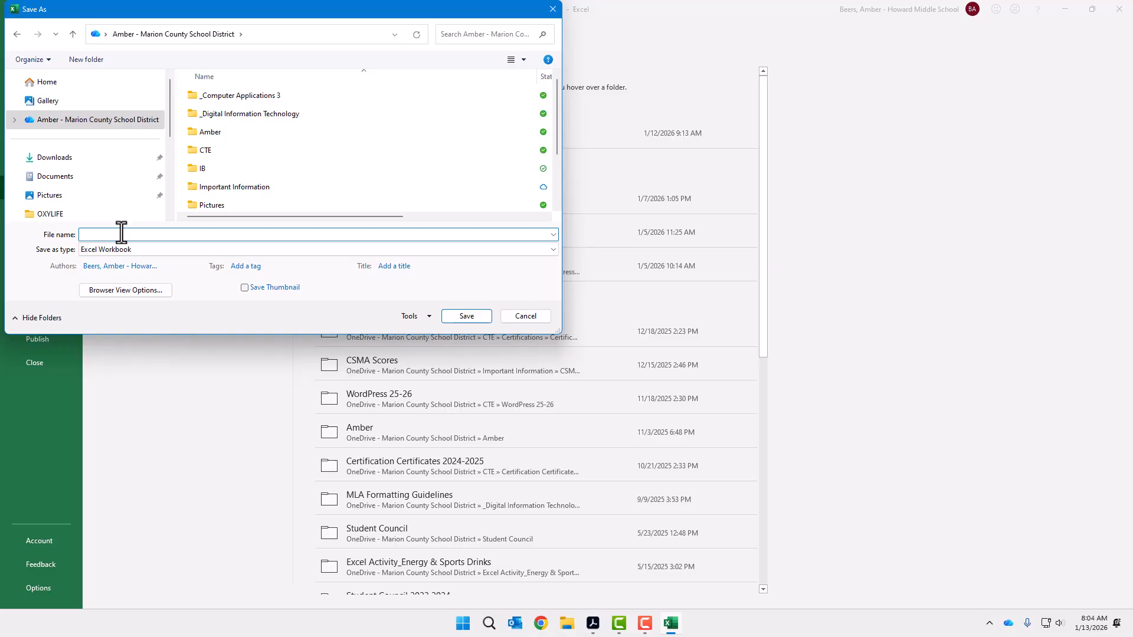
{"action": "type", "text": "Amber "}
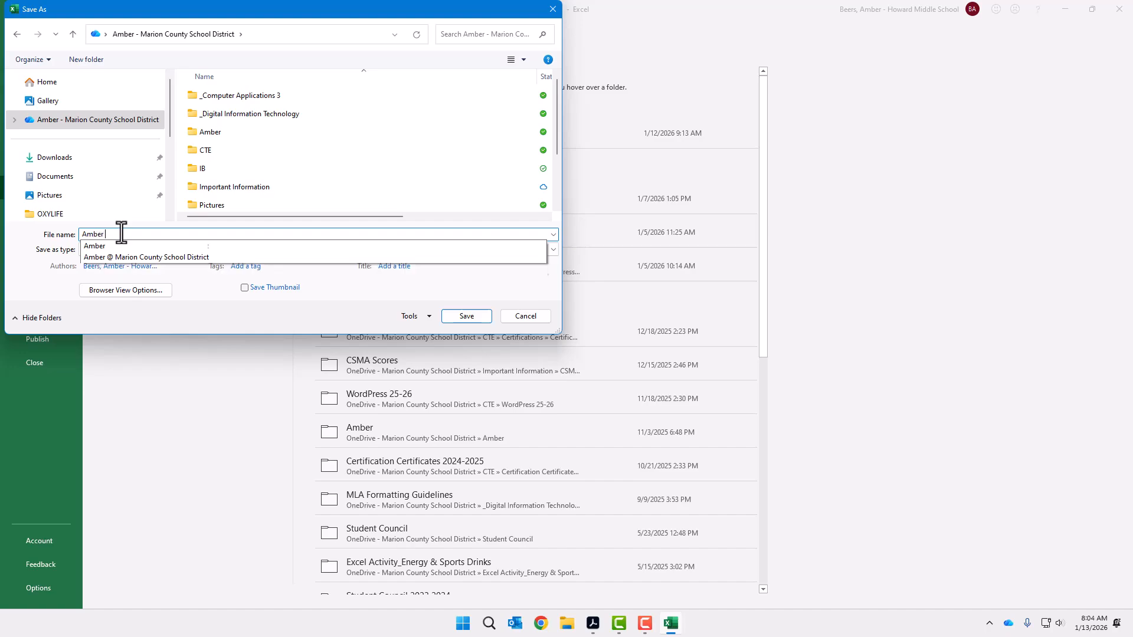
{"action": "type", "text": "Beers Cupcake Bakery"}
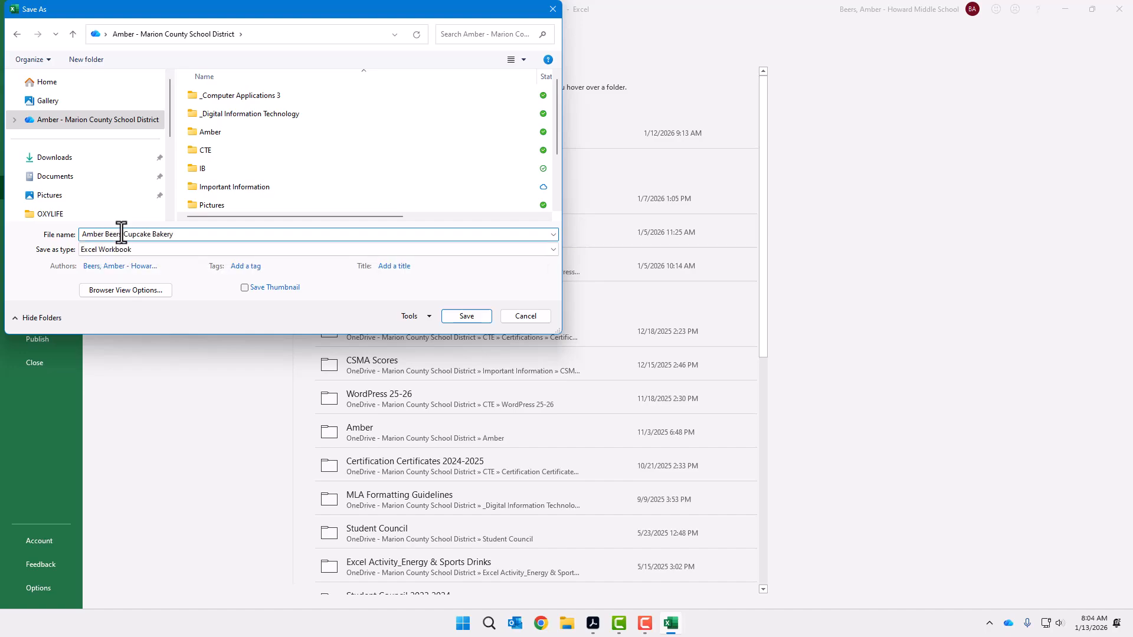
{"action": "left_click", "coordinate": [458, 317]}
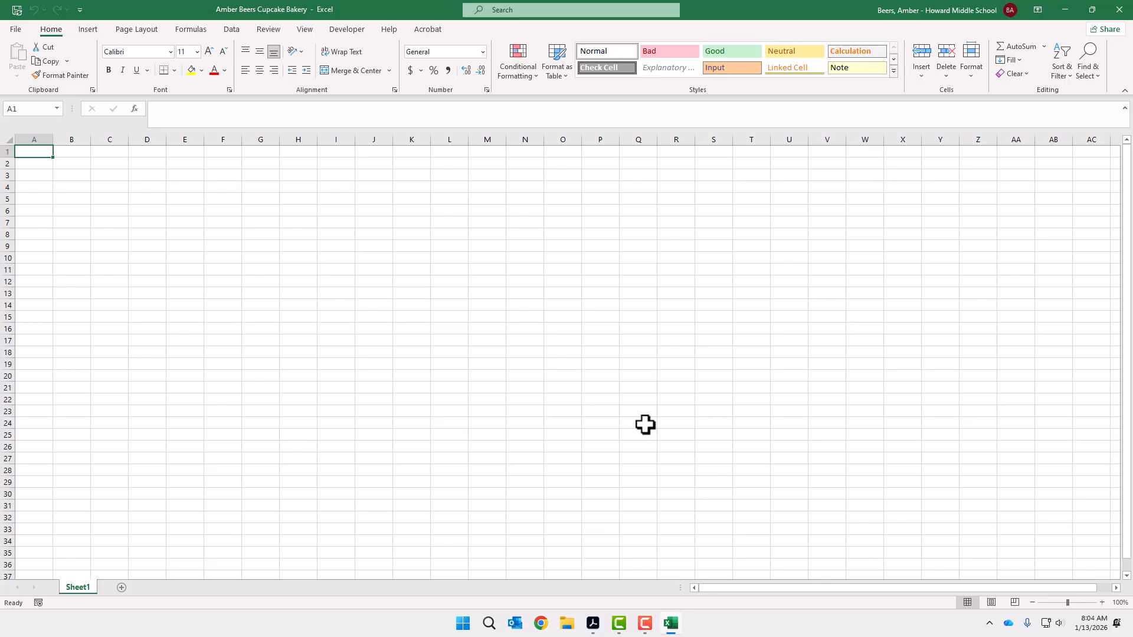
{"action": "double_click", "coordinate": [86, 588]}
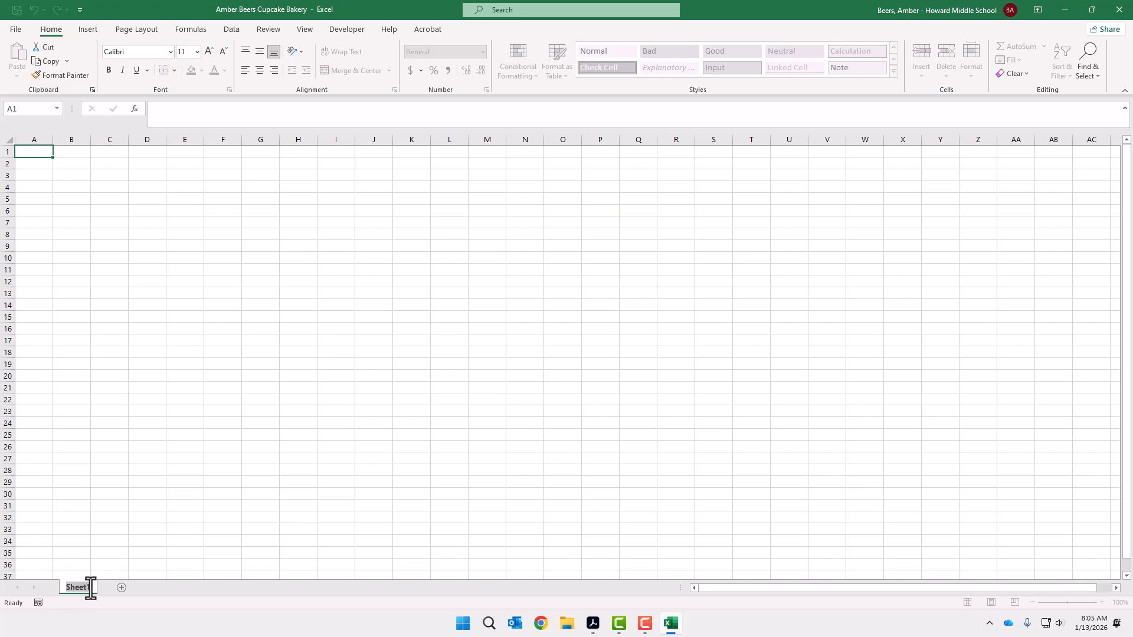
{"action": "left_click", "coordinate": [180, 529]}
{"action": "right_click", "coordinate": [82, 590]}
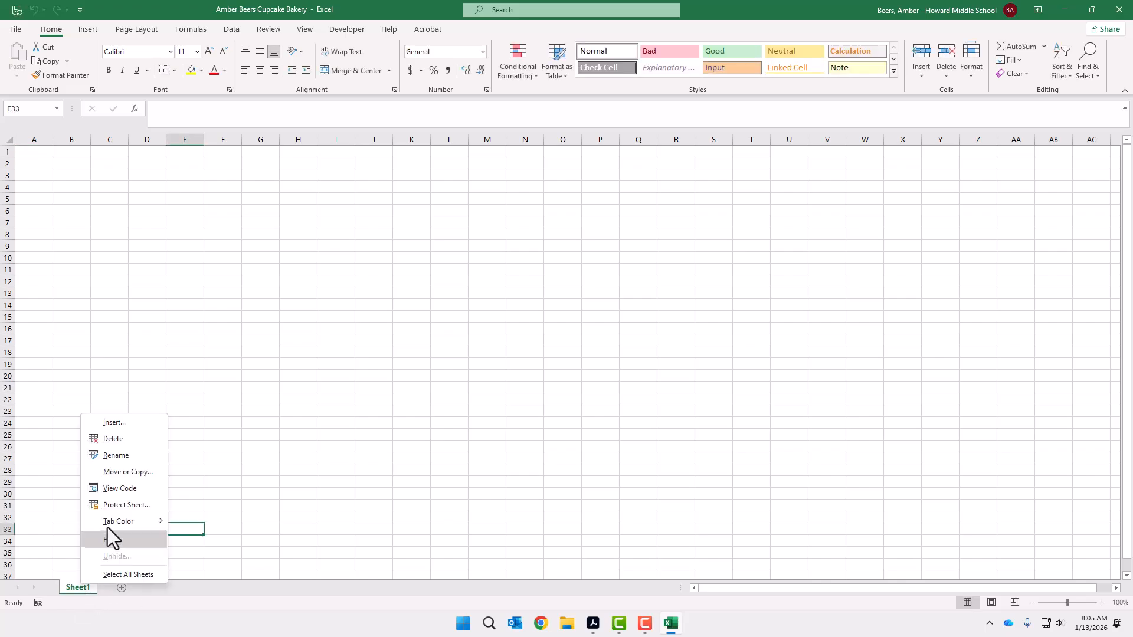
{"action": "left_click", "coordinate": [126, 461]}
{"action": "left_click", "coordinate": [286, 459]}
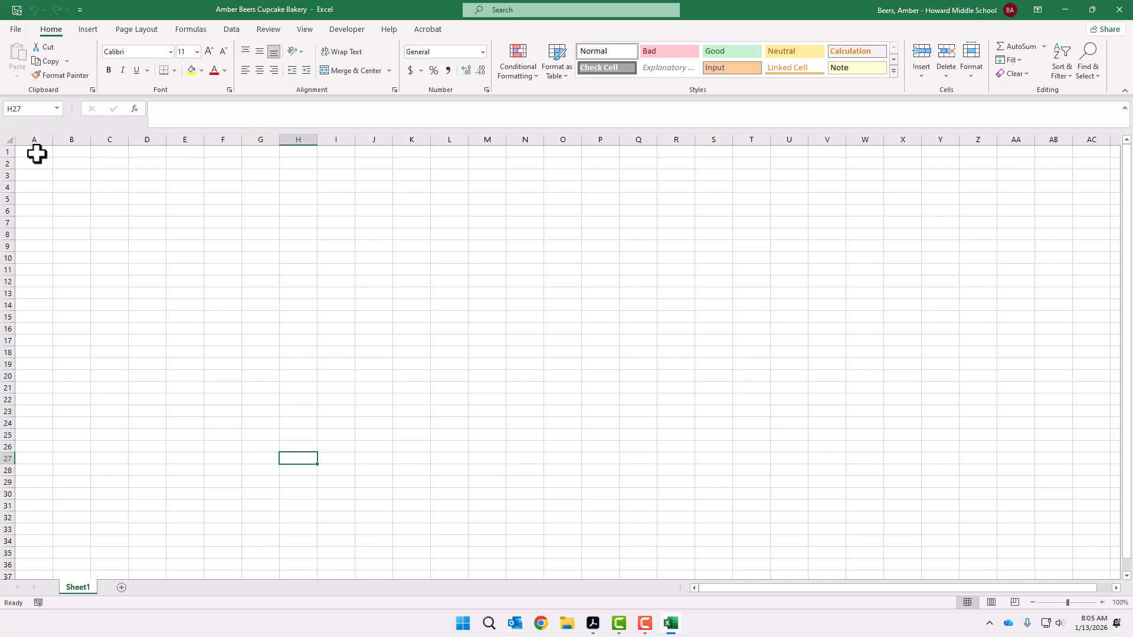
Step: Enter the column headers "Item Name" in cell A1 and "Category" in cell B1
{"action": "left_click", "coordinate": [7, 152]}
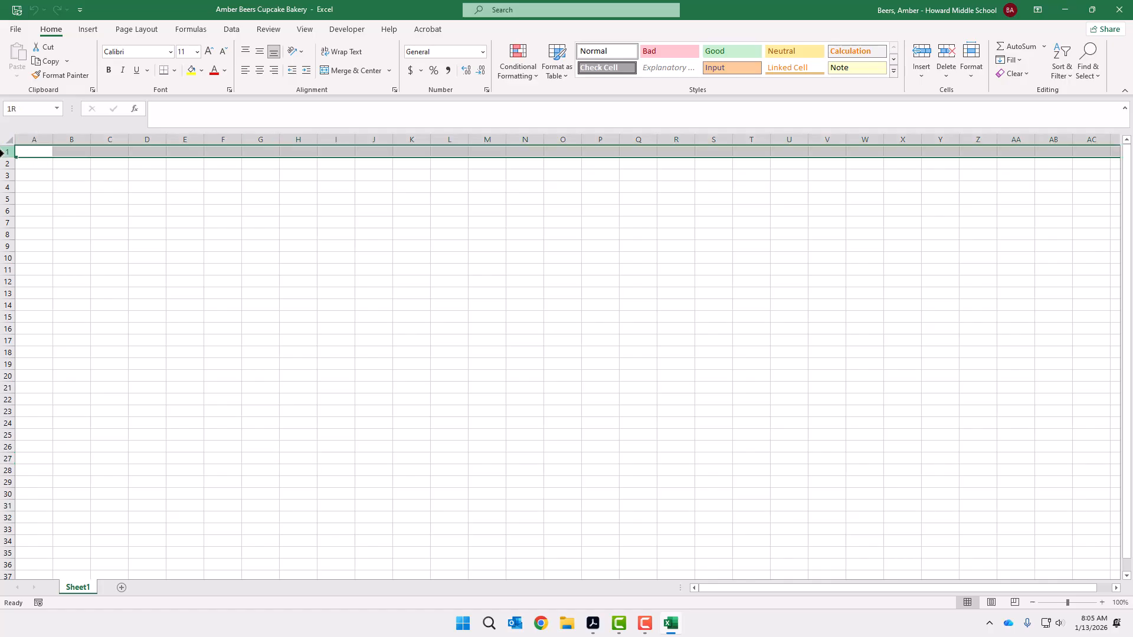
{"action": "left_click", "coordinate": [47, 150]}
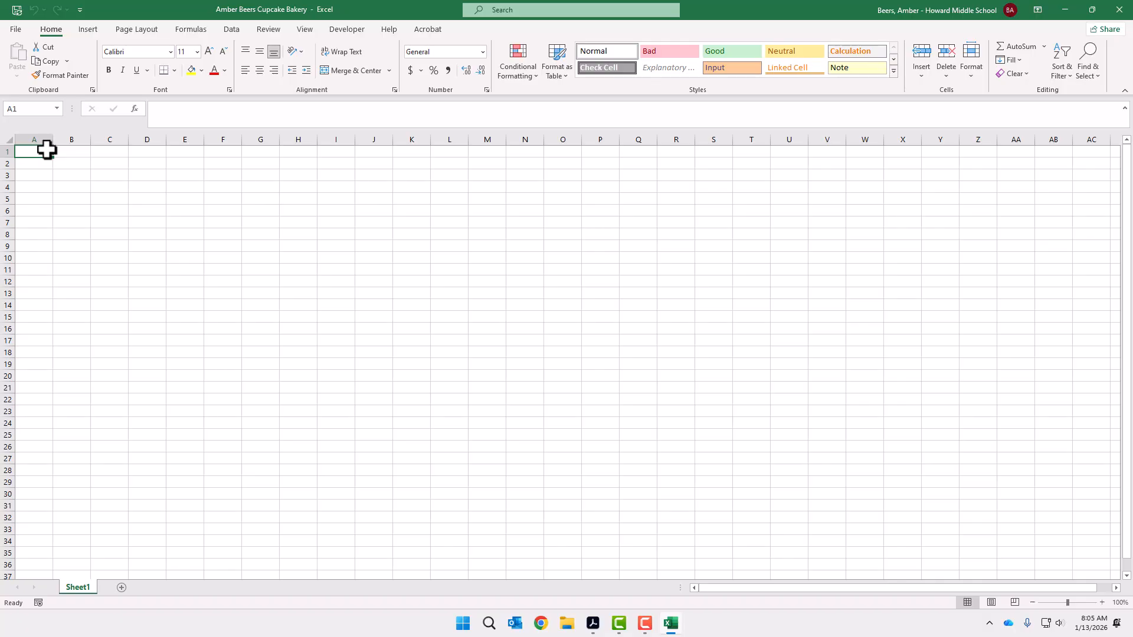
{"action": "left_click", "coordinate": [14, 109]}
{"action": "left_click", "coordinate": [40, 152]}
{"action": "type", "text": "I"}
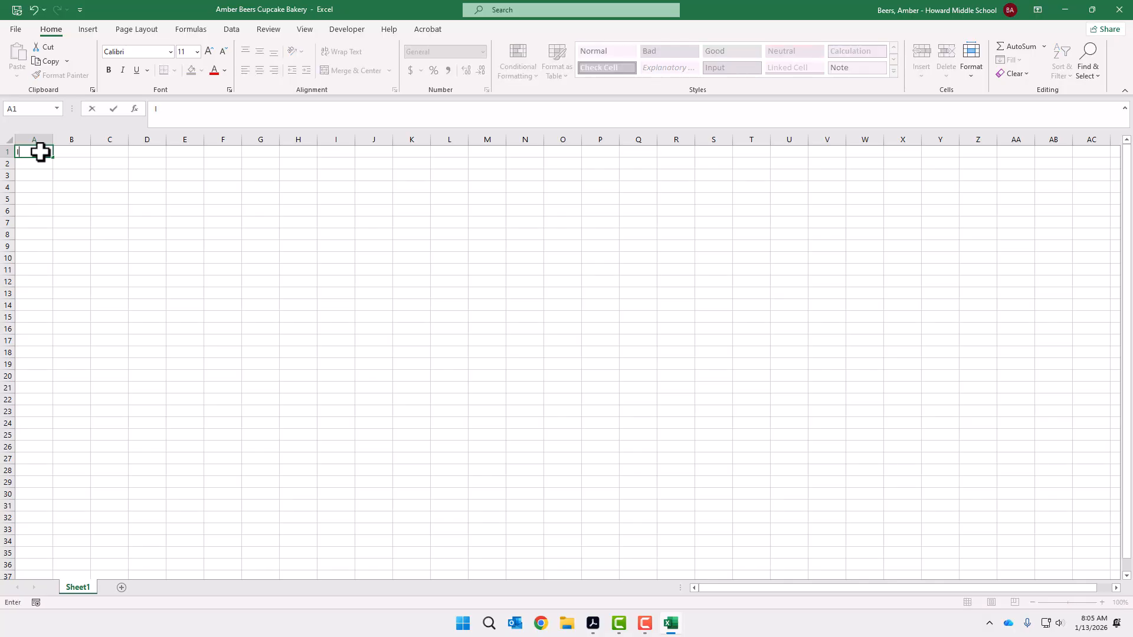
{"action": "type", "text": "tem Name"}
{"action": "key", "text": "Tab"}
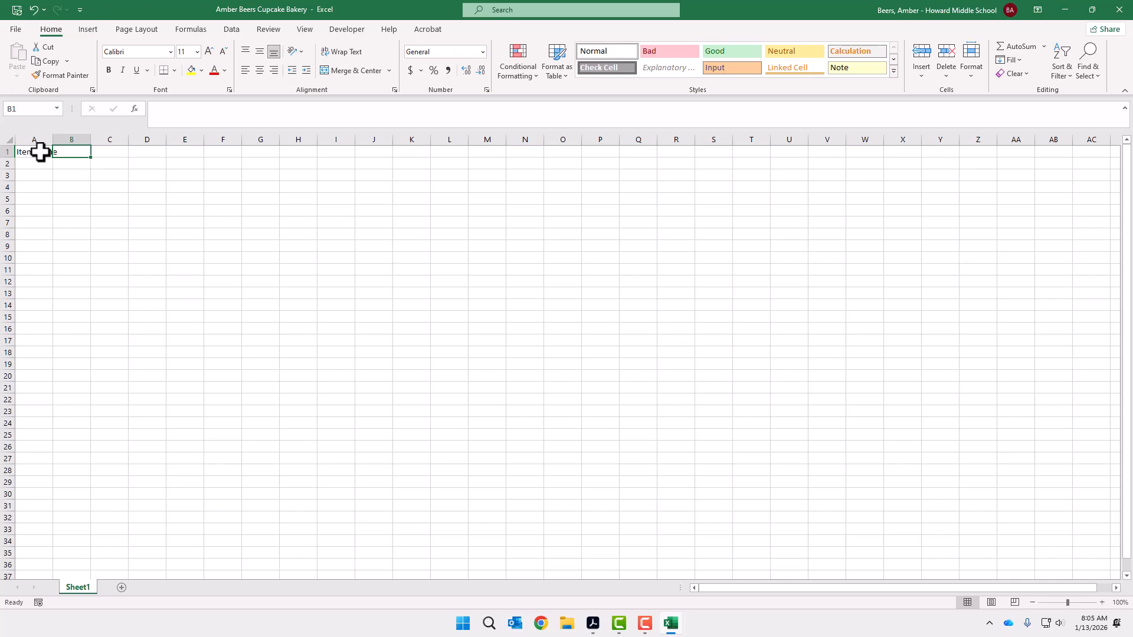
{"action": "type", "text": "Category"}
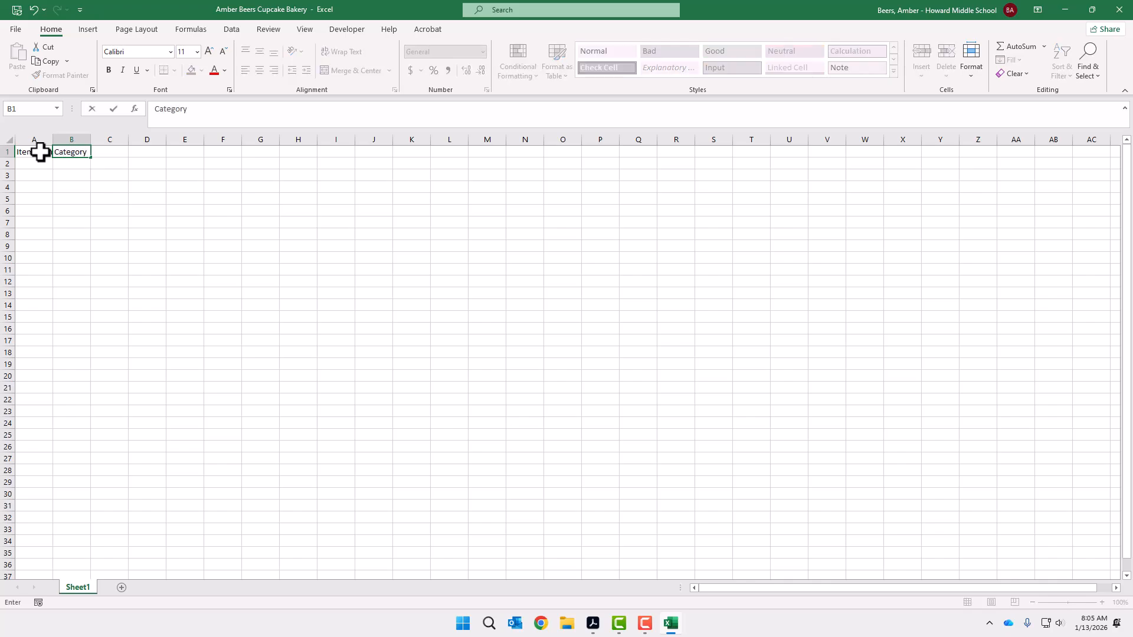
{"action": "key", "text": "Tab"}
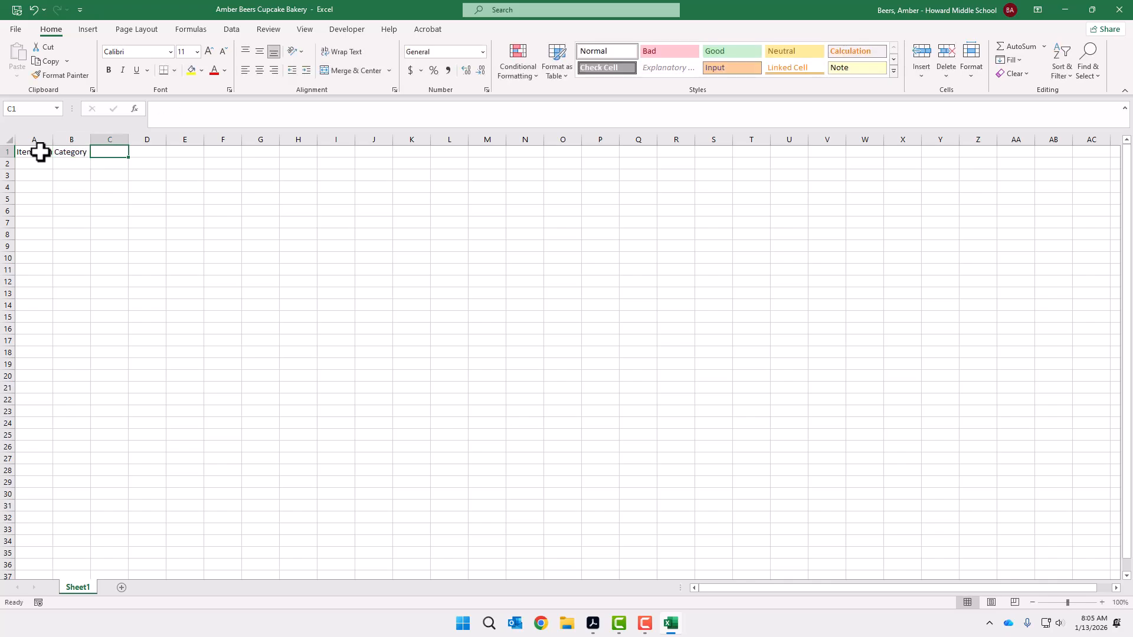
Step: Enter the column headers "Price" in cell C1 and "Availability" in cell D1
{"action": "type", "text": "Price"}
{"action": "key", "text": "Tab"}
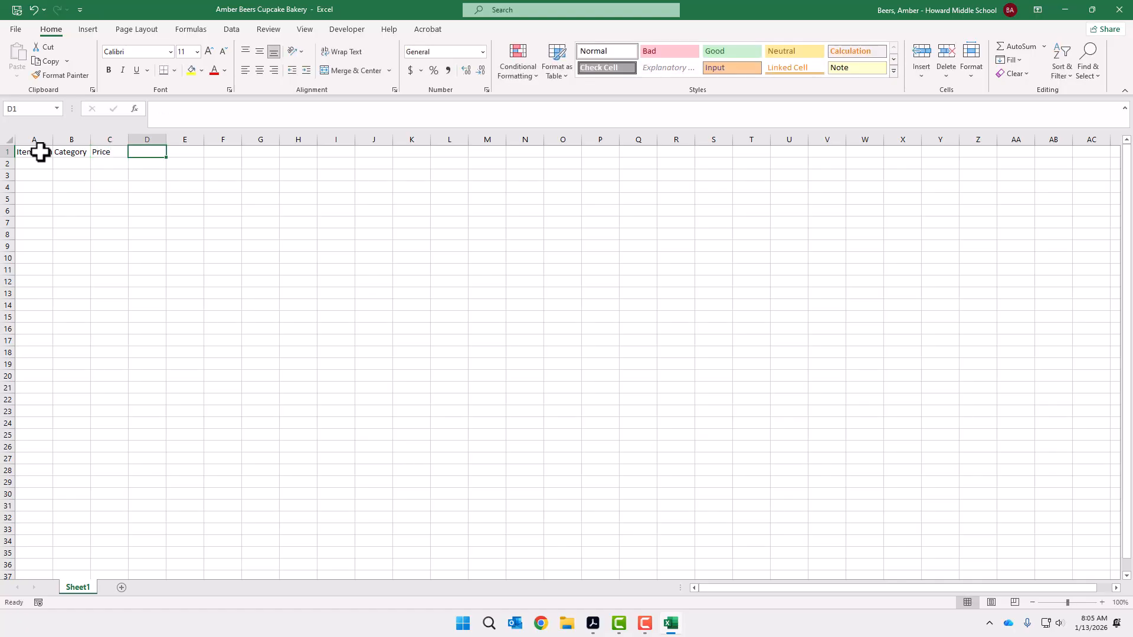
{"action": "type", "text": "Avai"}
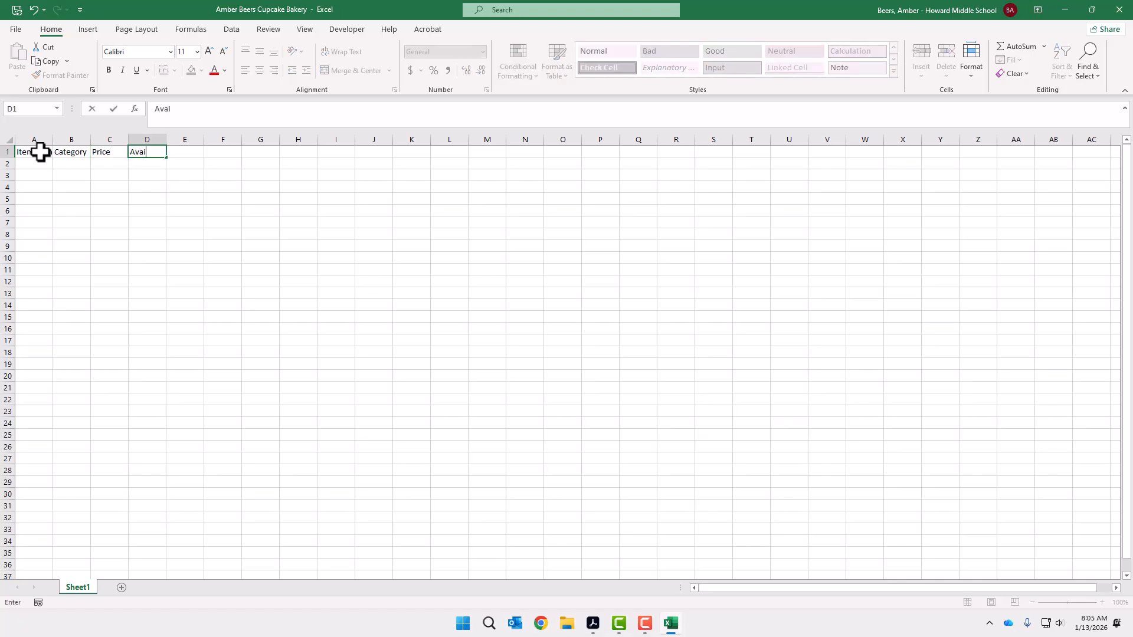
{"action": "type", "text": "lability"}
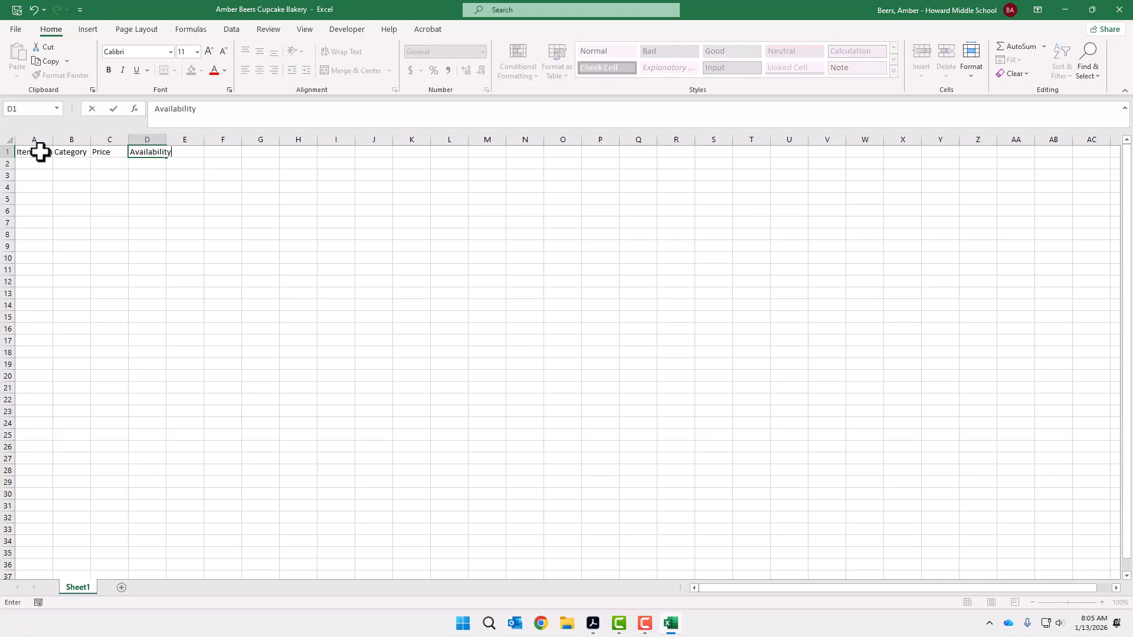
{"action": "left_click", "coordinate": [186, 340]}
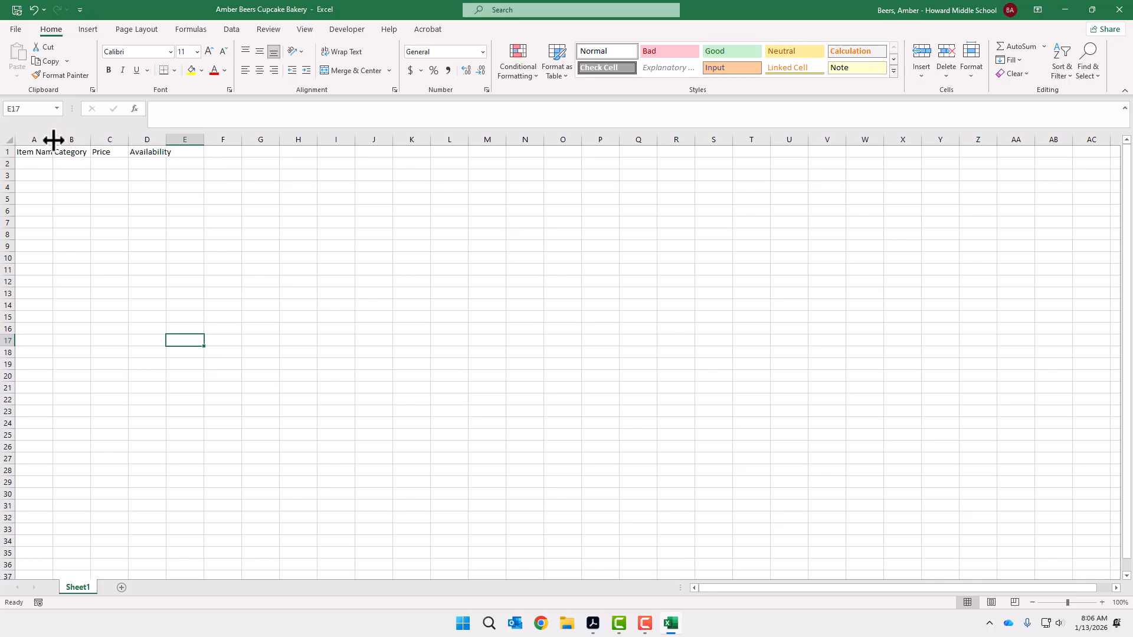
Step: Widen columns A, B, C and D, giving the Item Name column the most room
{"action": "left_click_drag", "start_coordinate": [53, 140], "coordinate": [174, 148]}
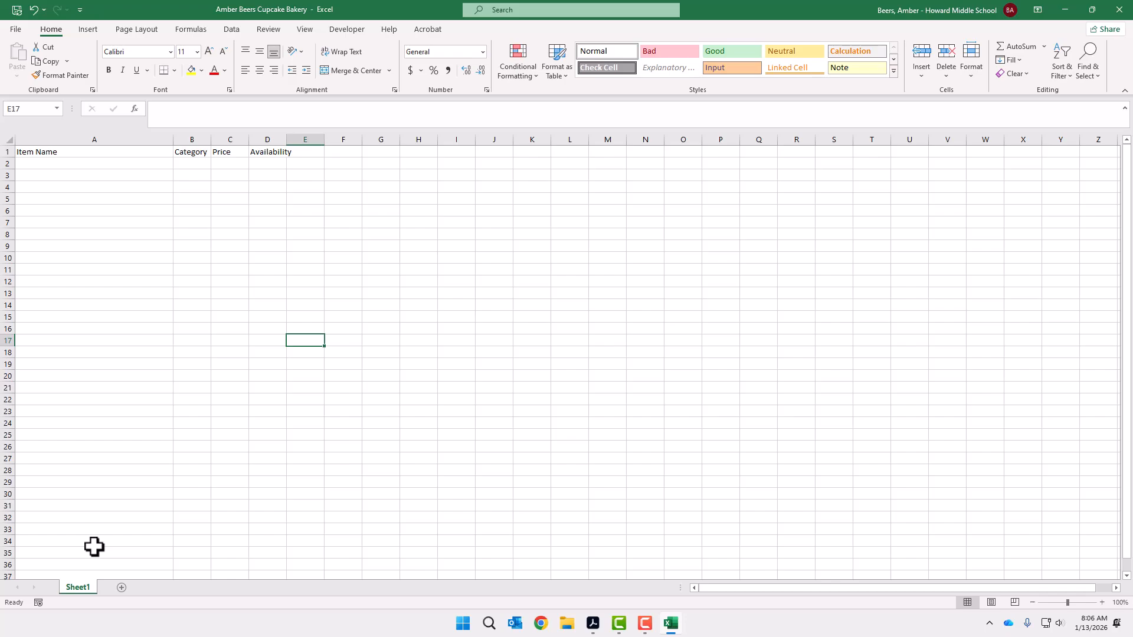
{"action": "left_click_drag", "start_coordinate": [211, 139], "coordinate": [376, 144]}
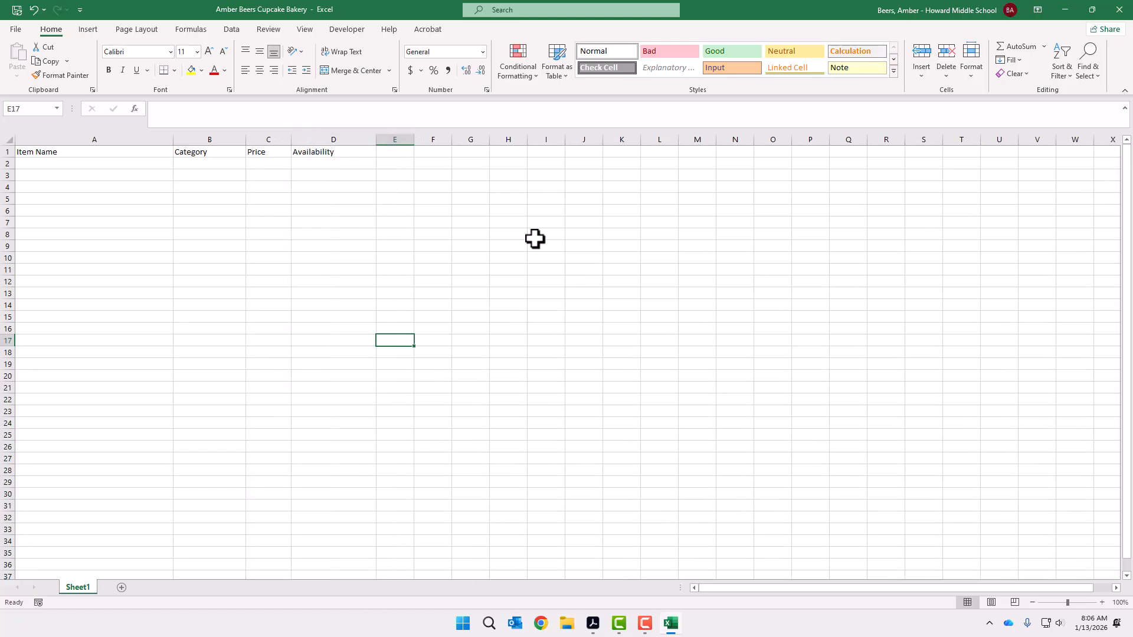
{"action": "left_click", "coordinate": [584, 290]}
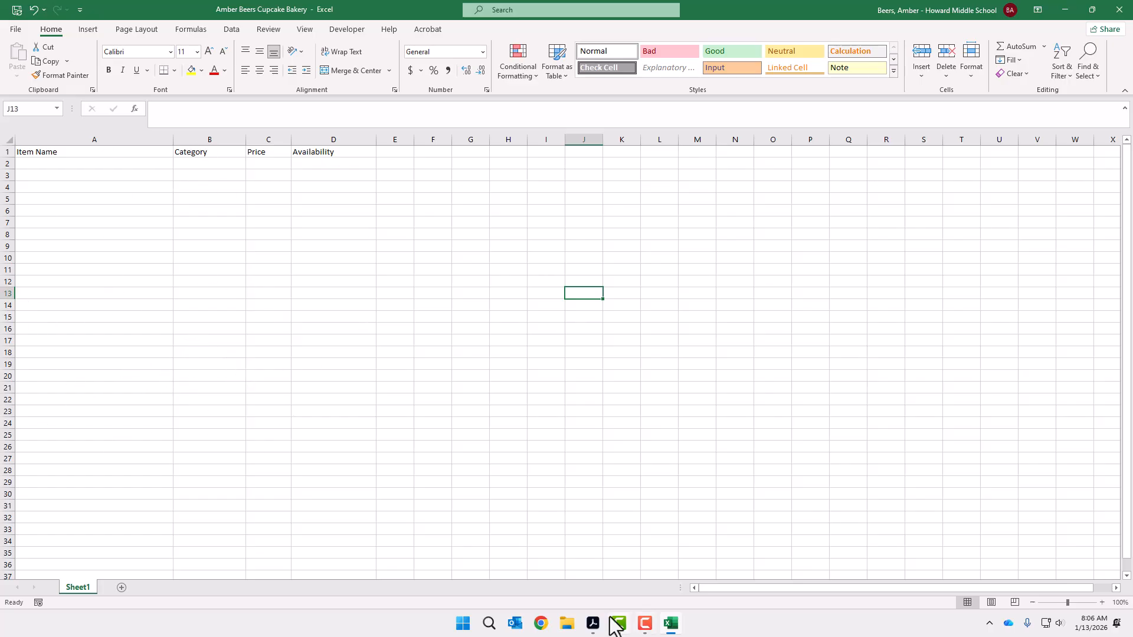
Step: Open the "Cupcake Shop Bakery Project" workbook from the school district's OneDrive folder and show the whole menu at 110% zoom
{"action": "left_click", "coordinate": [568, 624]}
{"action": "left_click", "coordinate": [98, 128]}
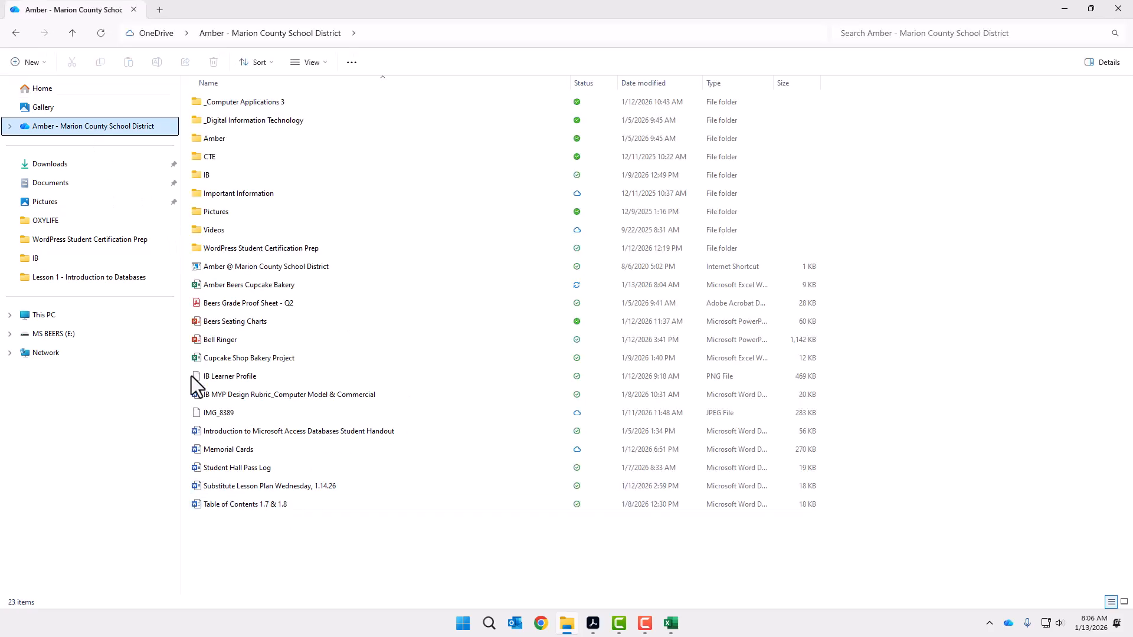
{"action": "left_click", "coordinate": [229, 360]}
{"action": "key", "text": "alt+Tab"}
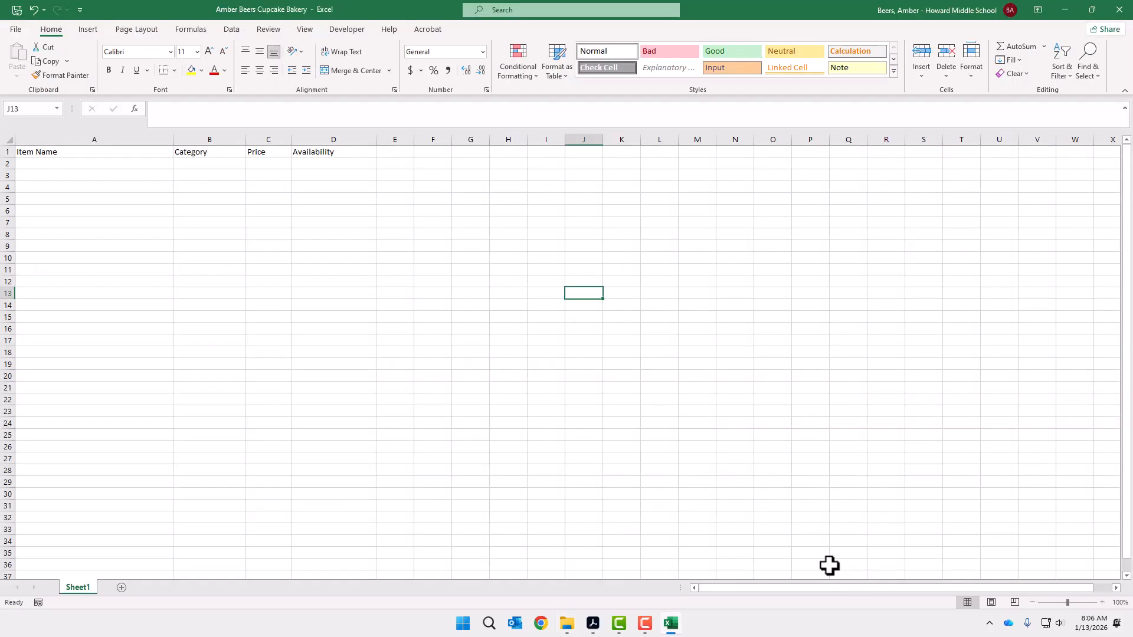
{"action": "left_click", "coordinate": [565, 622]}
{"action": "left_click", "coordinate": [247, 285]}
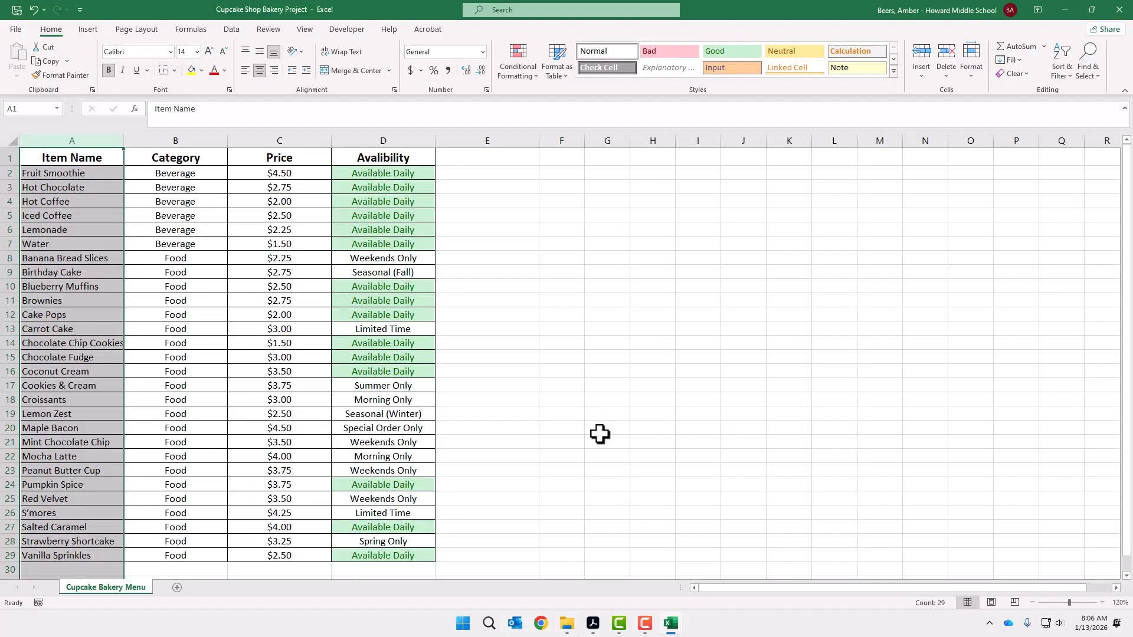
{"action": "left_click", "coordinate": [604, 431]}
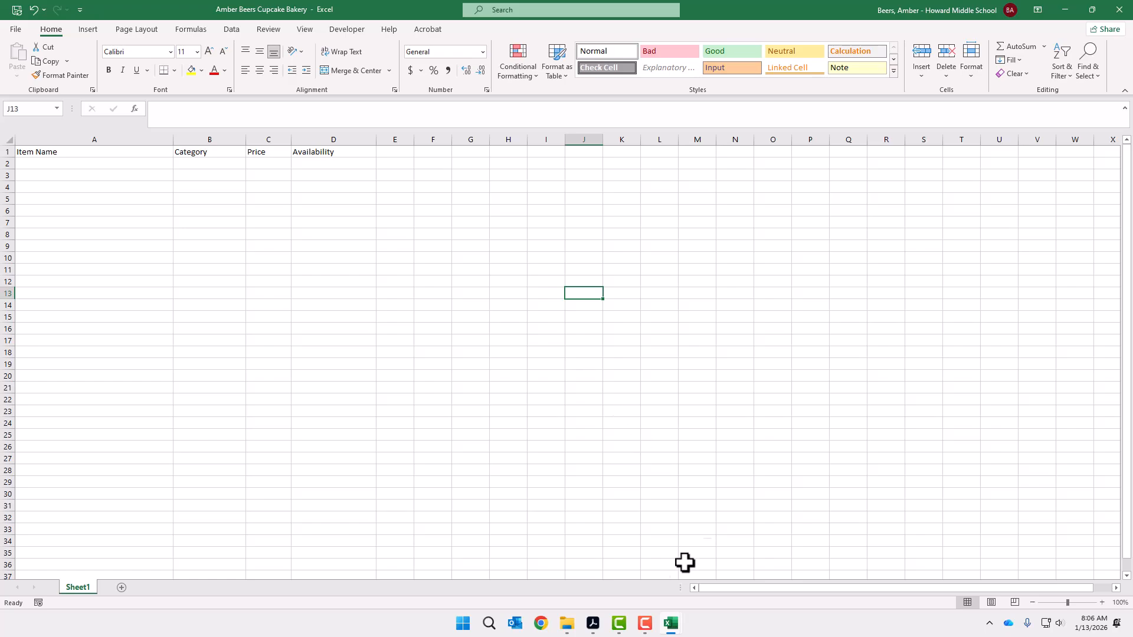
{"action": "left_click", "coordinate": [1065, 9]}
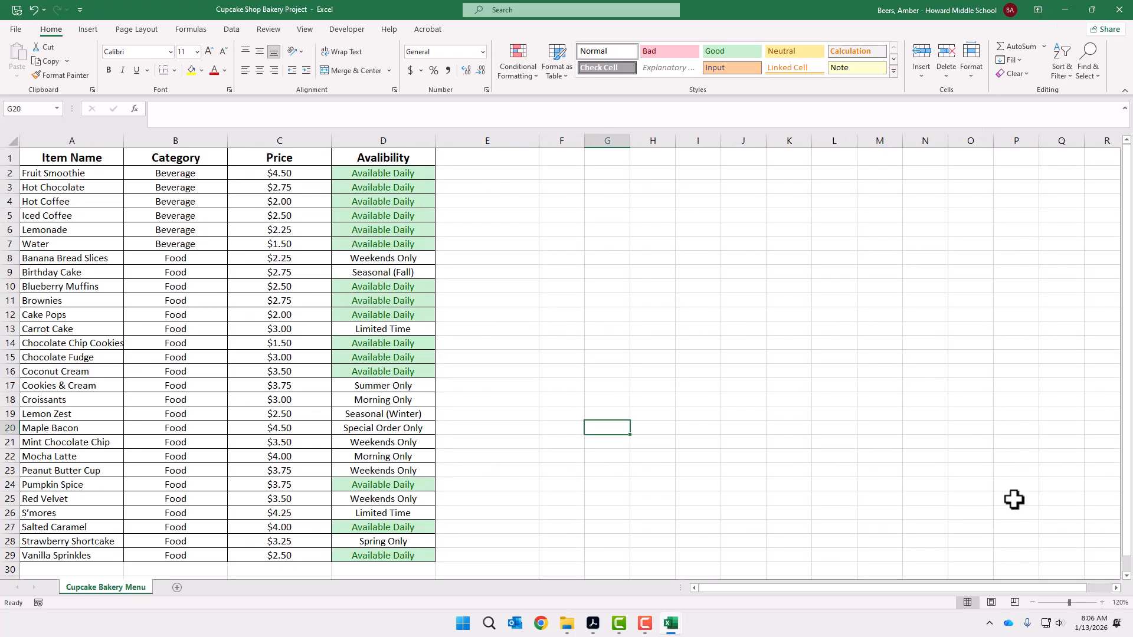
{"action": "left_click", "coordinate": [1032, 602]}
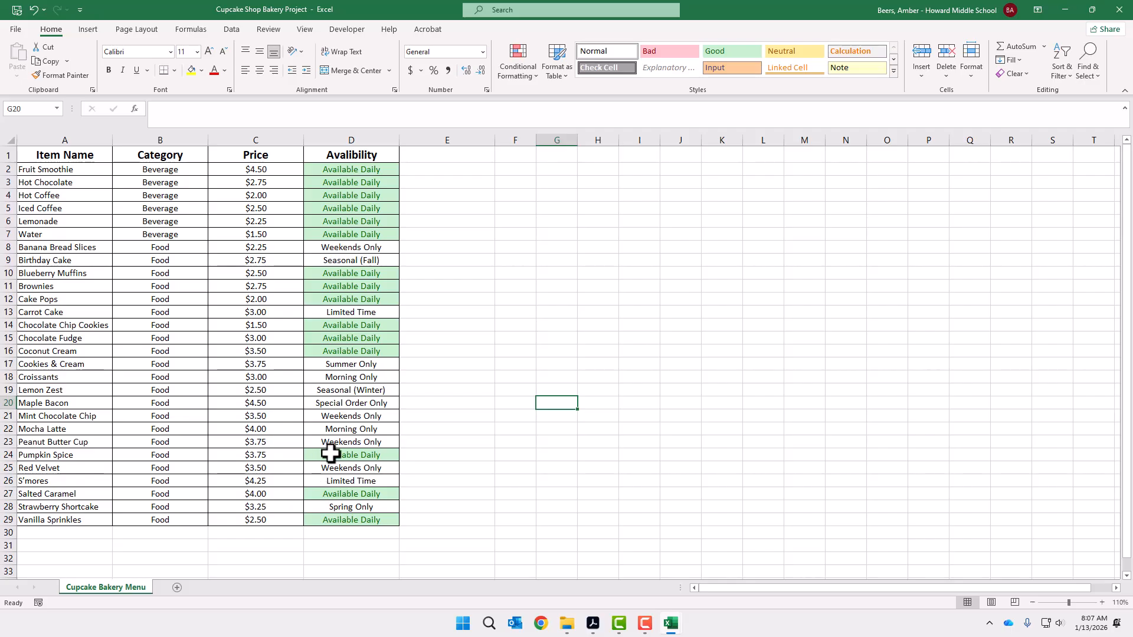
Step: Examine the formatting and alignment of the header row, the item names and the Category entries in the menu
{"action": "left_click", "coordinate": [341, 425]}
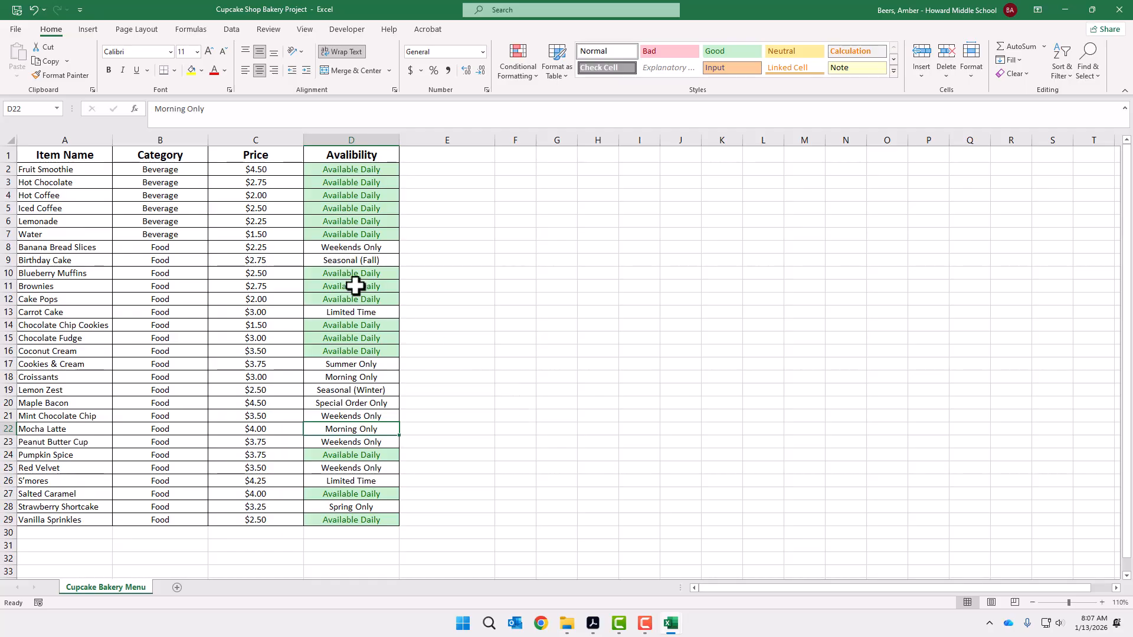
{"action": "left_click_drag", "start_coordinate": [90, 155], "coordinate": [352, 154]}
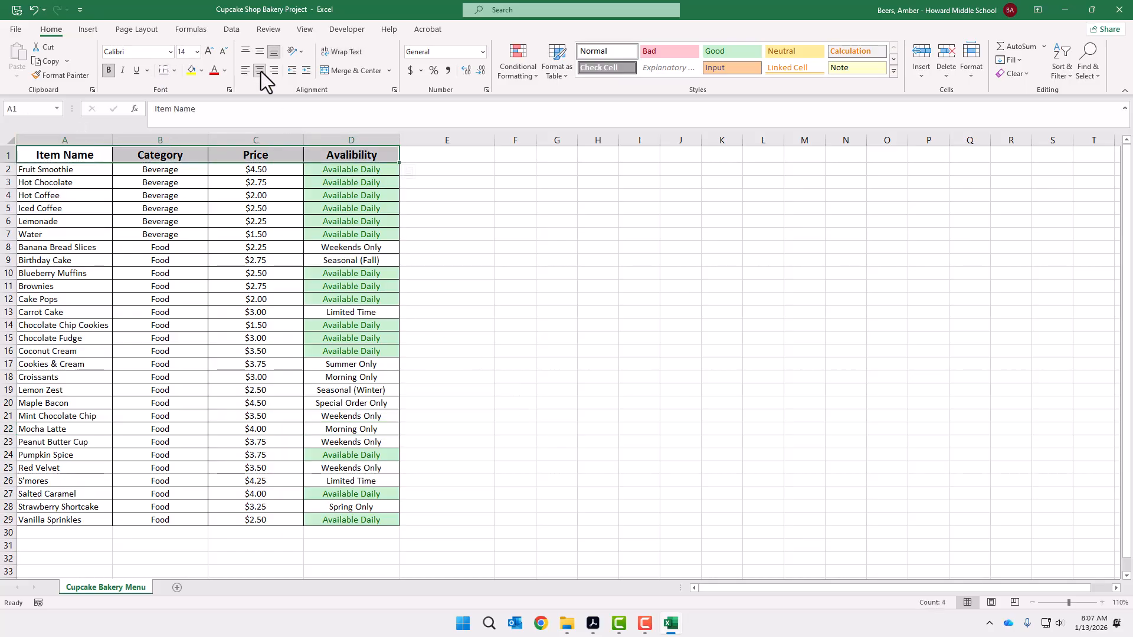
{"action": "left_click", "coordinate": [654, 363]}
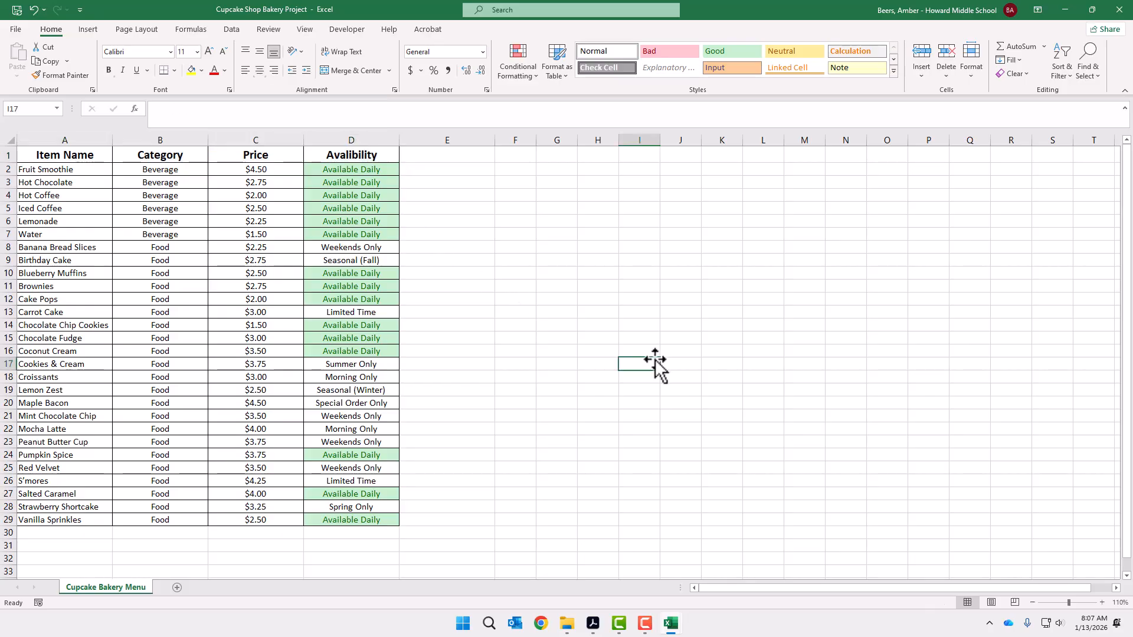
{"action": "left_click_drag", "start_coordinate": [50, 169], "coordinate": [51, 523]}
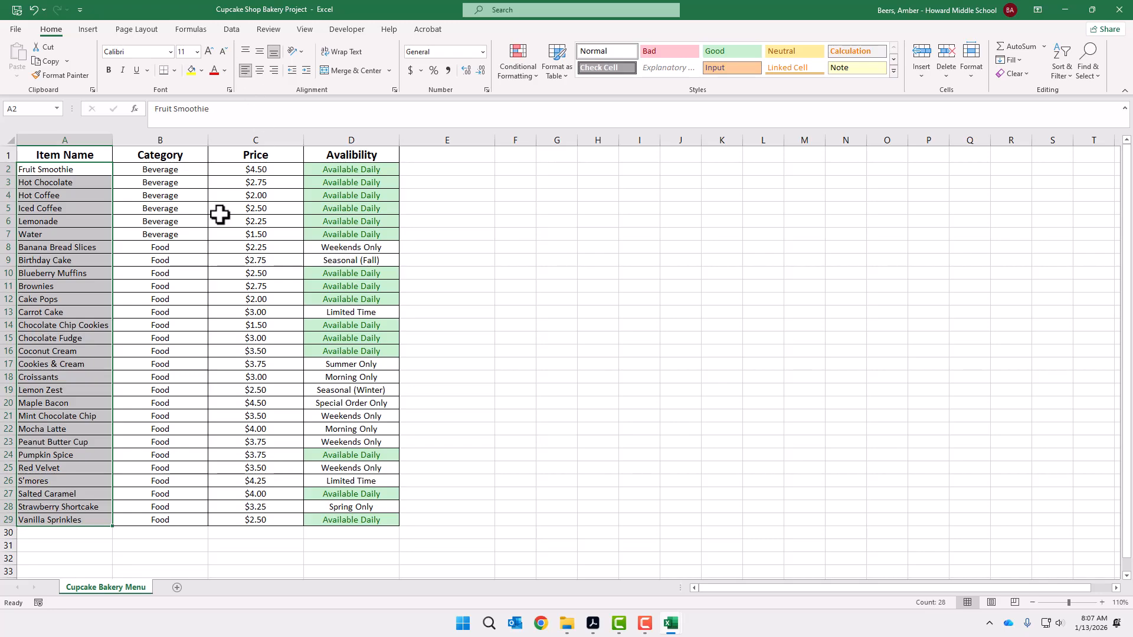
{"action": "left_click_drag", "start_coordinate": [176, 169], "coordinate": [167, 521]}
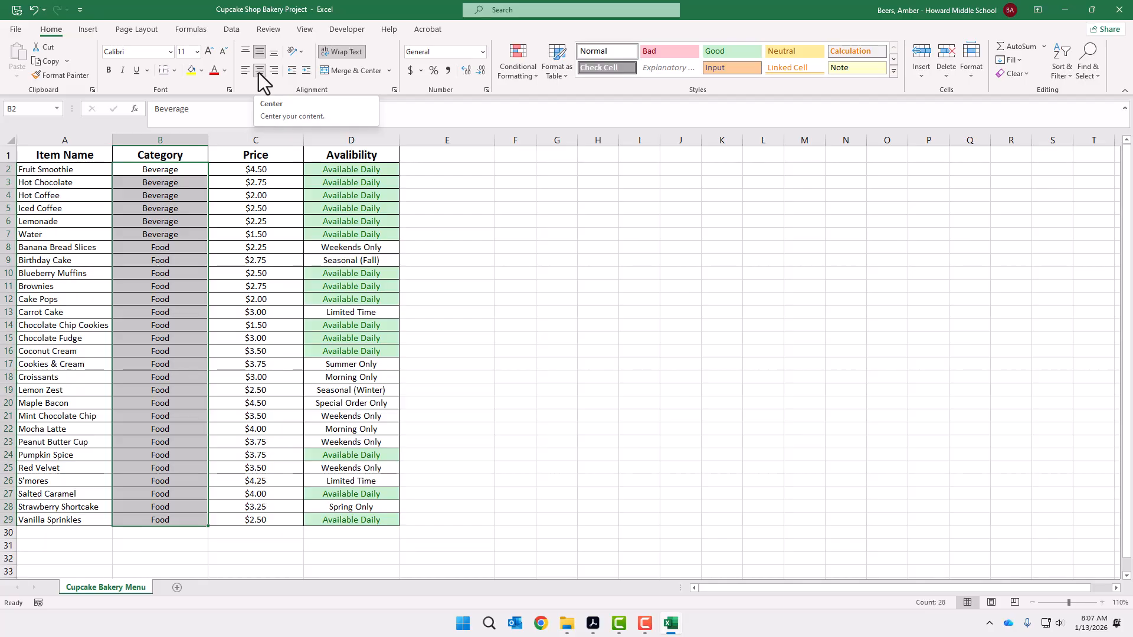
{"action": "left_click", "coordinate": [516, 388]}
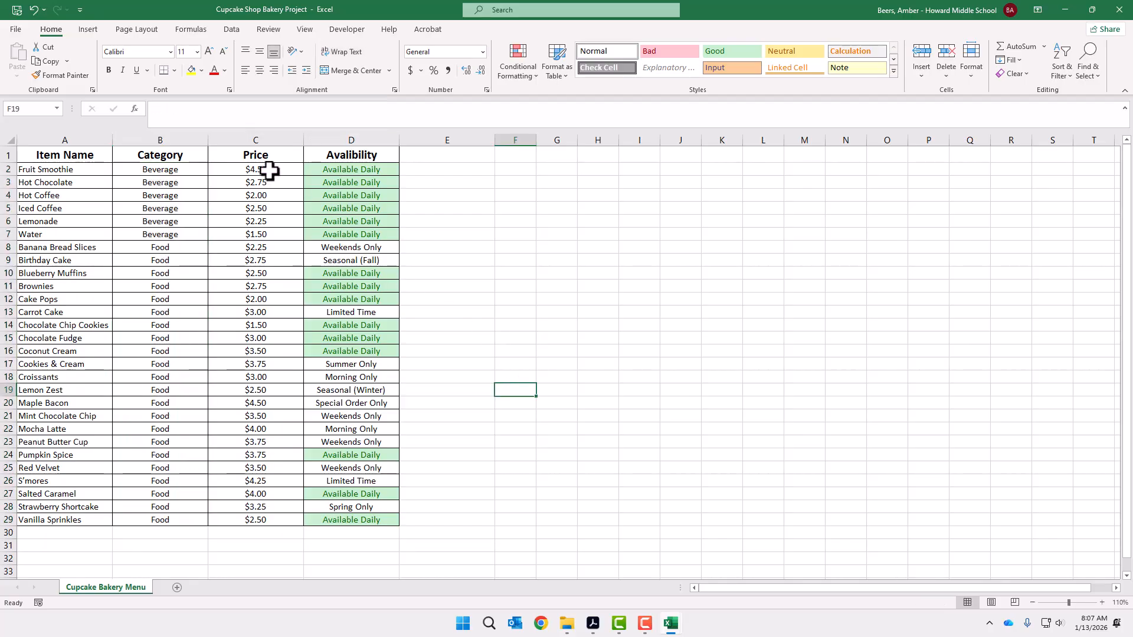
Step: Format the prices in C2:C29 as Currency with 2 decimal places and the $ symbol
{"action": "left_click_drag", "start_coordinate": [269, 170], "coordinate": [254, 518]}
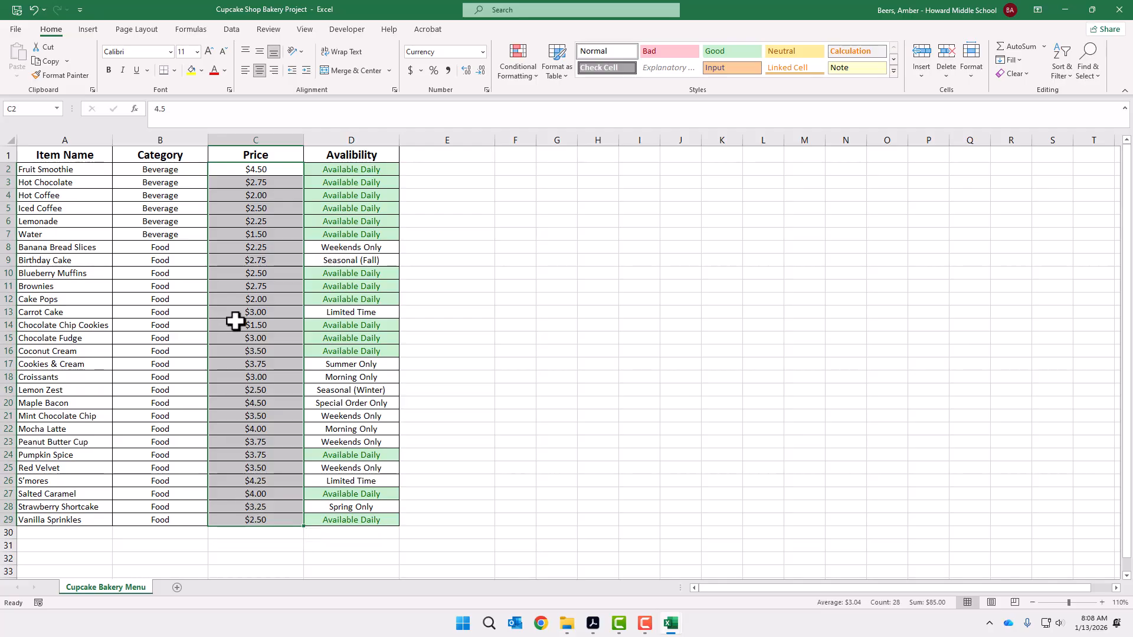
{"action": "right_click", "coordinate": [233, 298]}
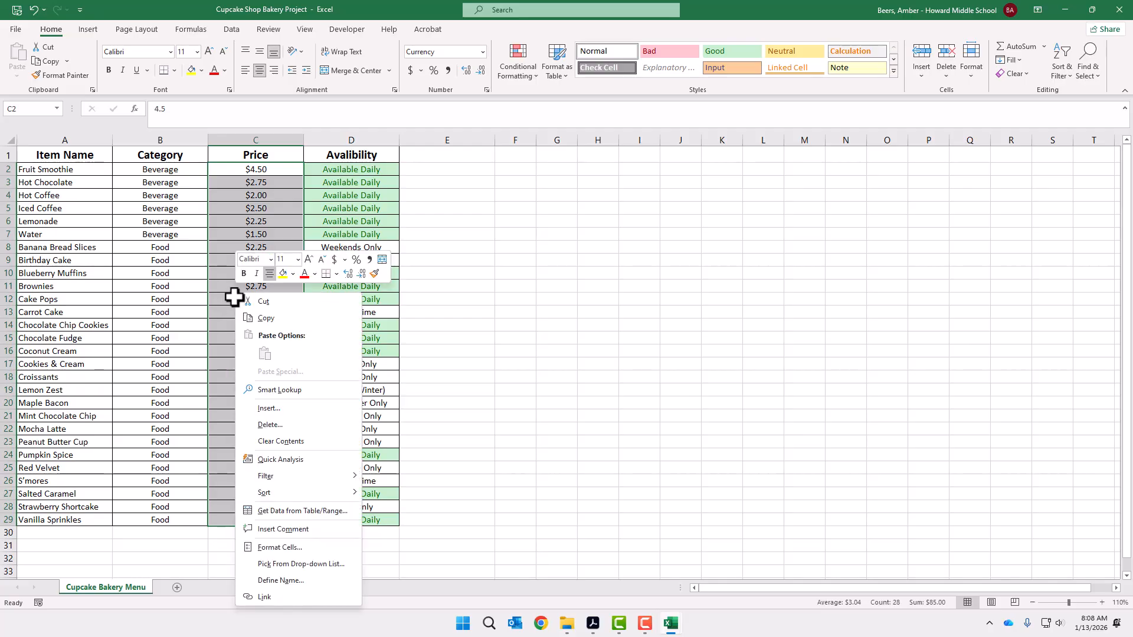
{"action": "left_click", "coordinate": [300, 548]}
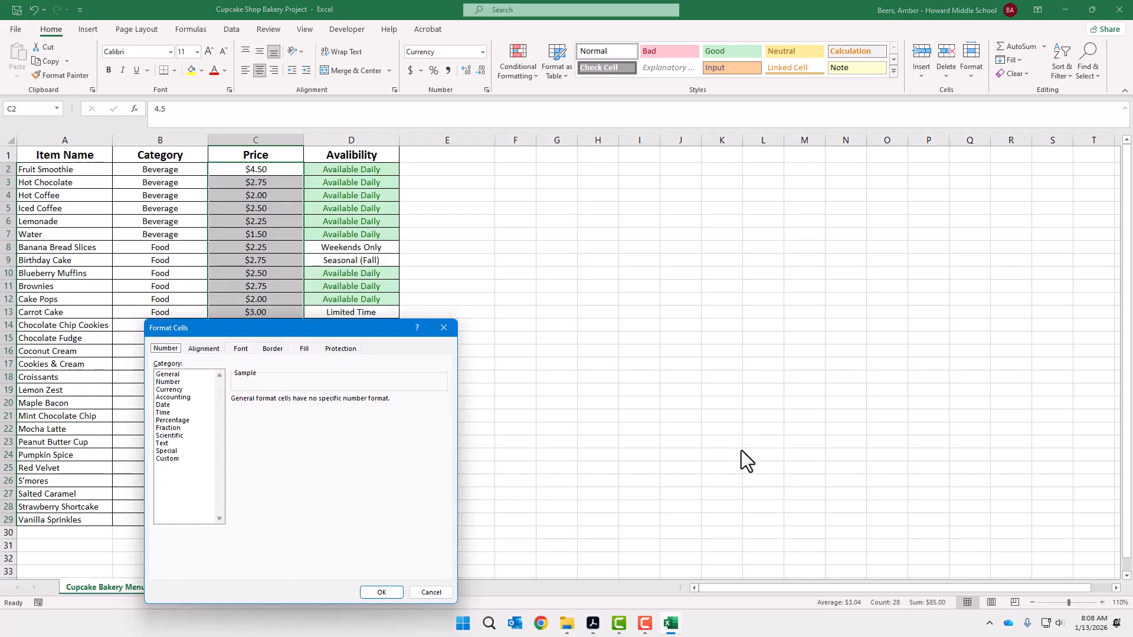
{"action": "left_click", "coordinate": [163, 390]}
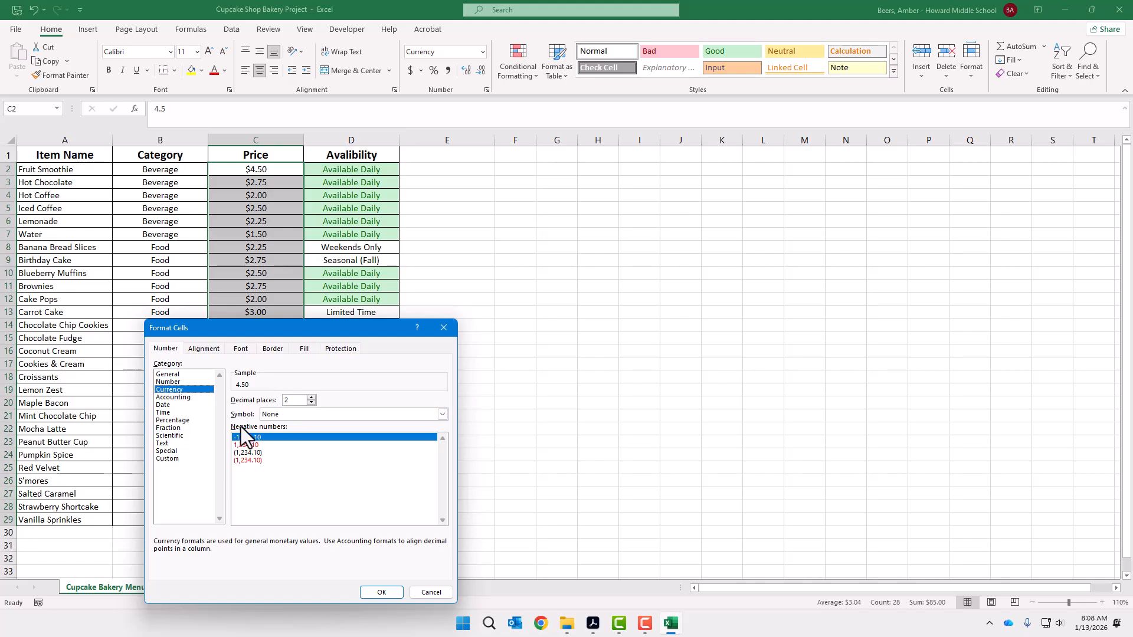
{"action": "left_click", "coordinate": [275, 415]}
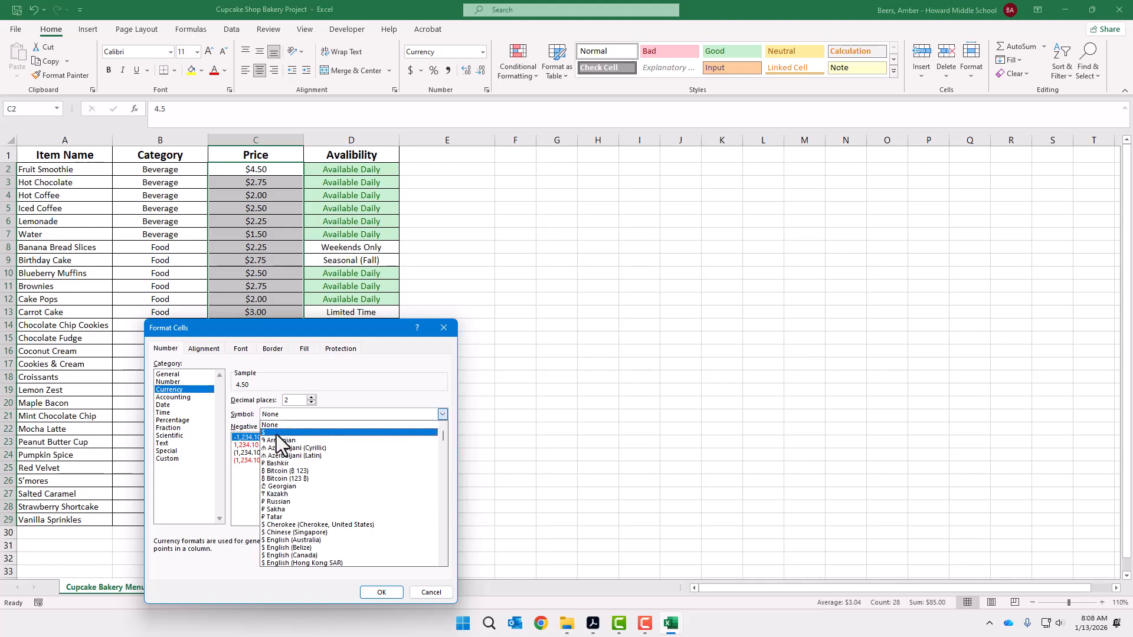
{"action": "left_click", "coordinate": [276, 434]}
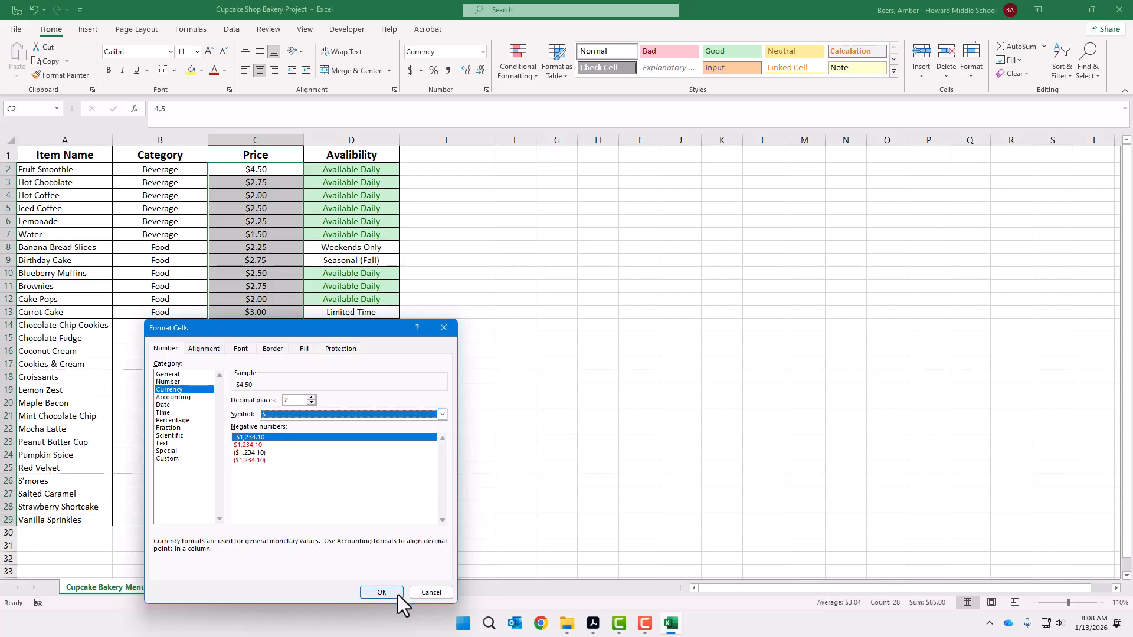
{"action": "left_click", "coordinate": [382, 592]}
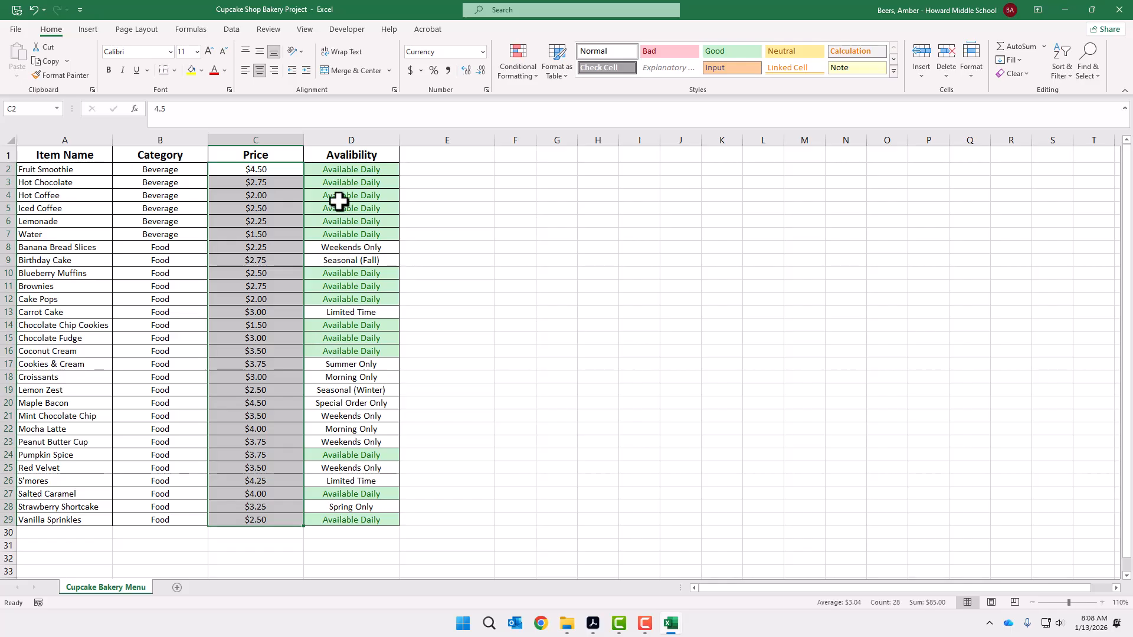
Step: Check the alignment of the availability entries in D2:D29
{"action": "left_click", "coordinate": [347, 176]}
{"action": "left_click_drag", "start_coordinate": [347, 176], "coordinate": [326, 523]}
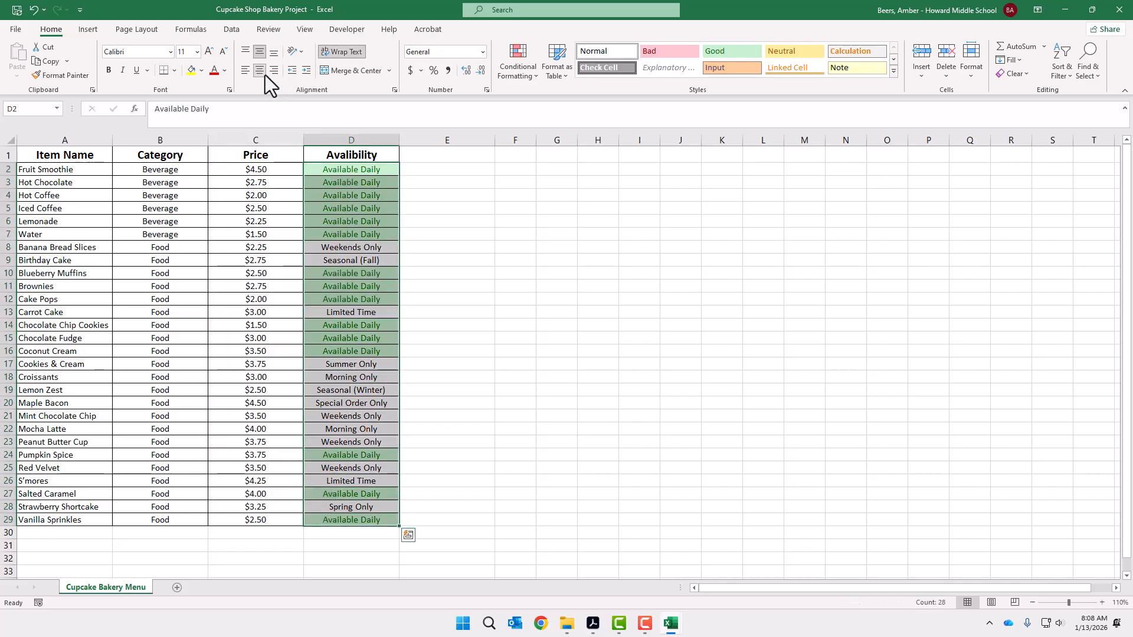
{"action": "left_click", "coordinate": [804, 458]}
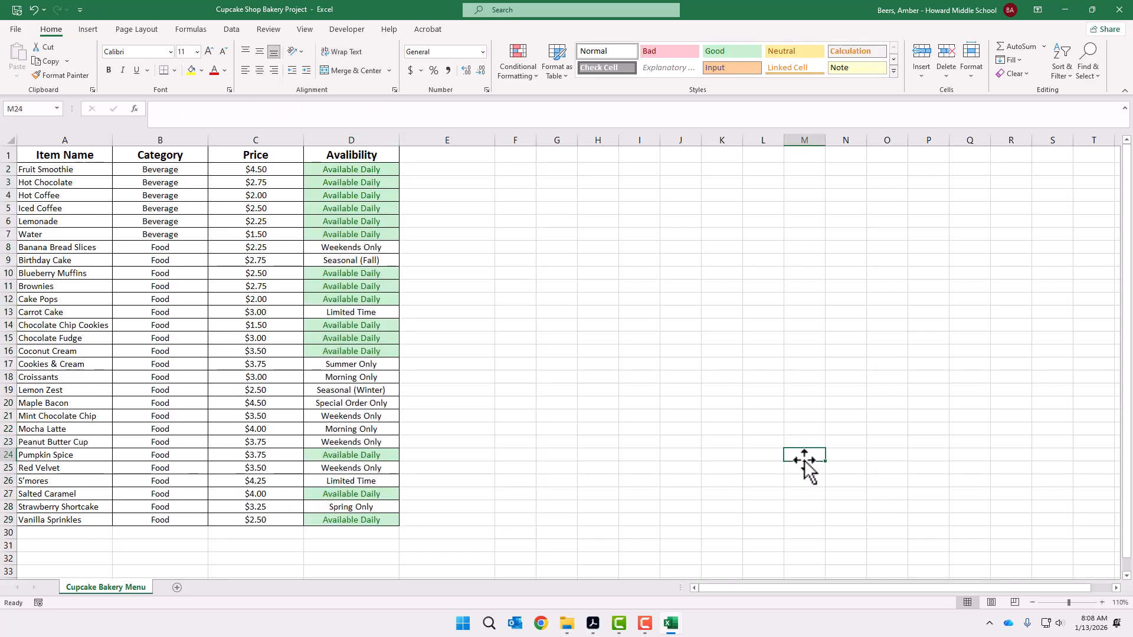
Step: Apply All Borders to the entire menu table, A1:D29
{"action": "left_click_drag", "start_coordinate": [59, 155], "coordinate": [160, 180]}
{"action": "left_click_drag", "start_coordinate": [338, 231], "coordinate": [352, 519]}
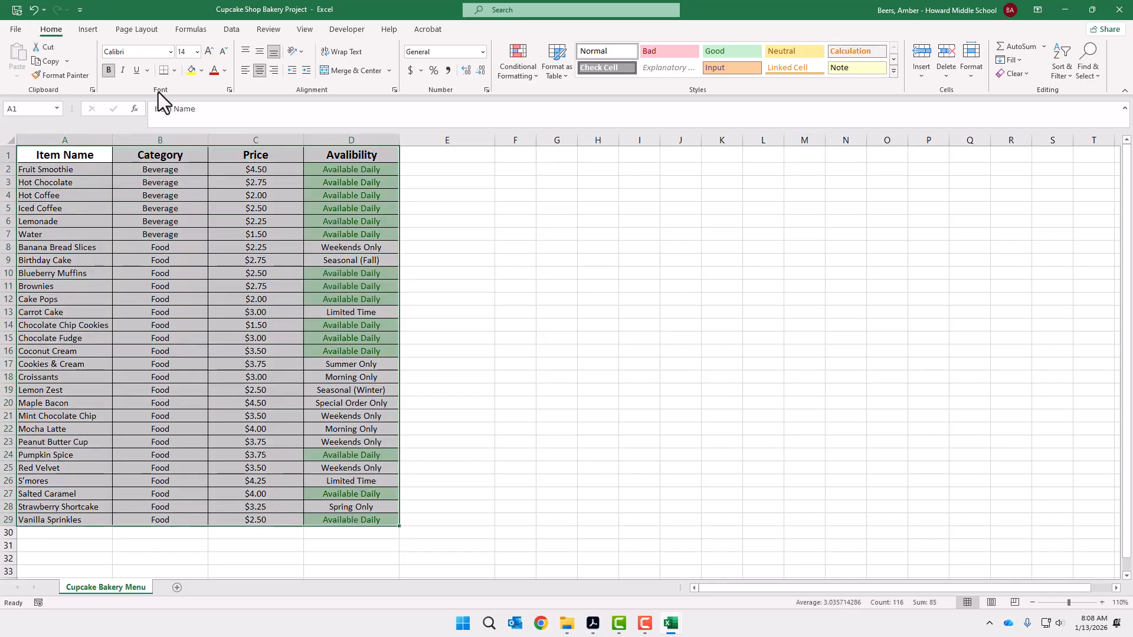
{"action": "left_click", "coordinate": [176, 70]}
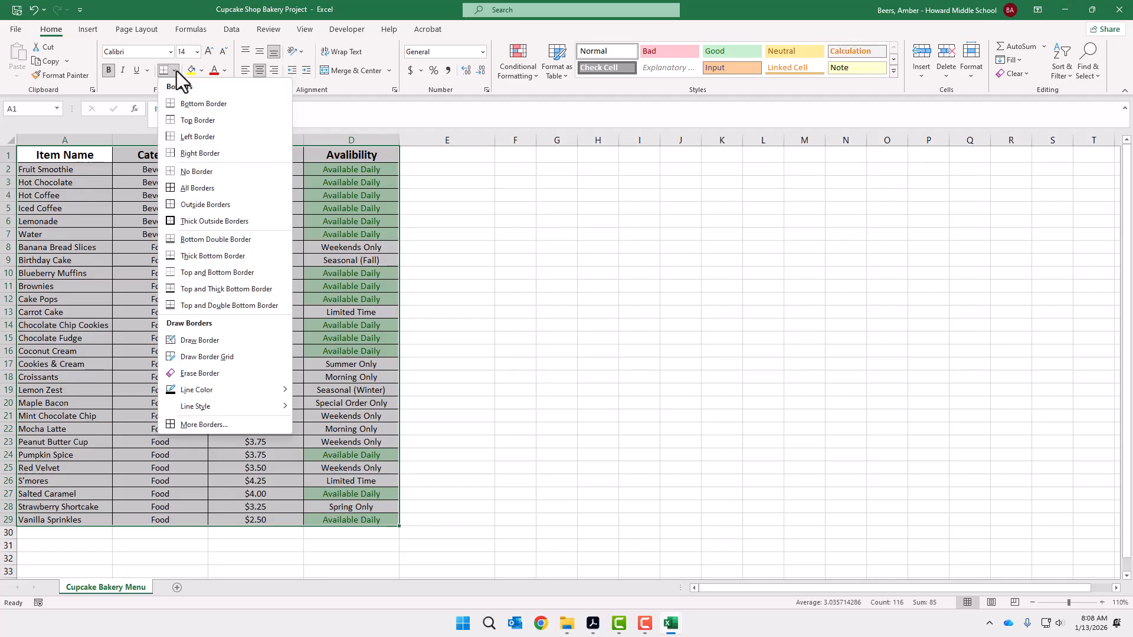
{"action": "left_click", "coordinate": [229, 189]}
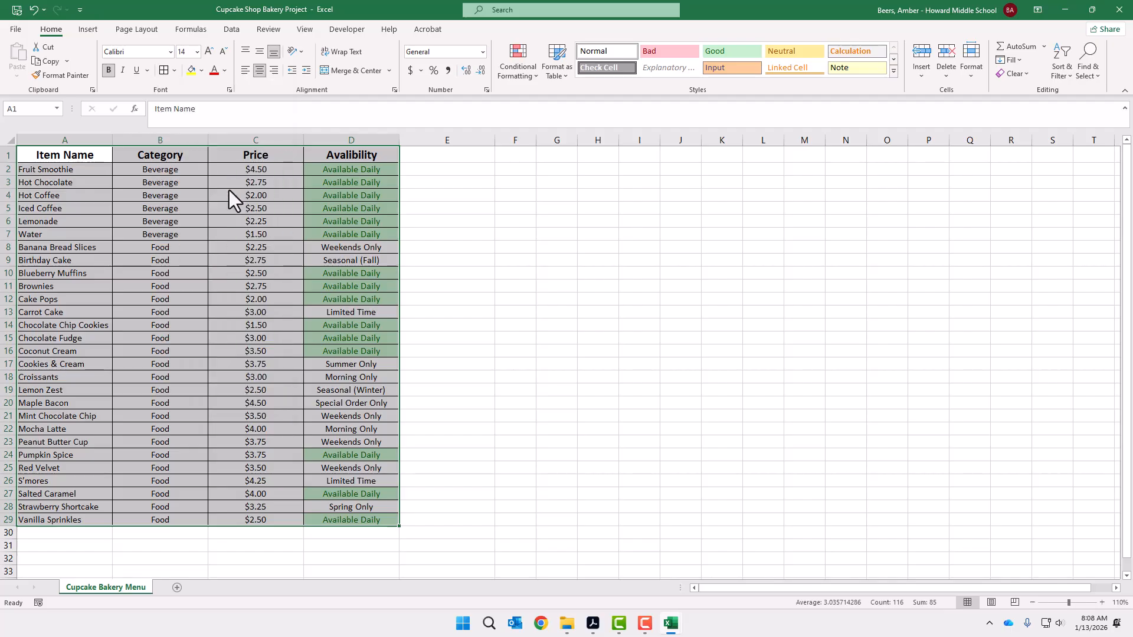
{"action": "left_click", "coordinate": [819, 453]}
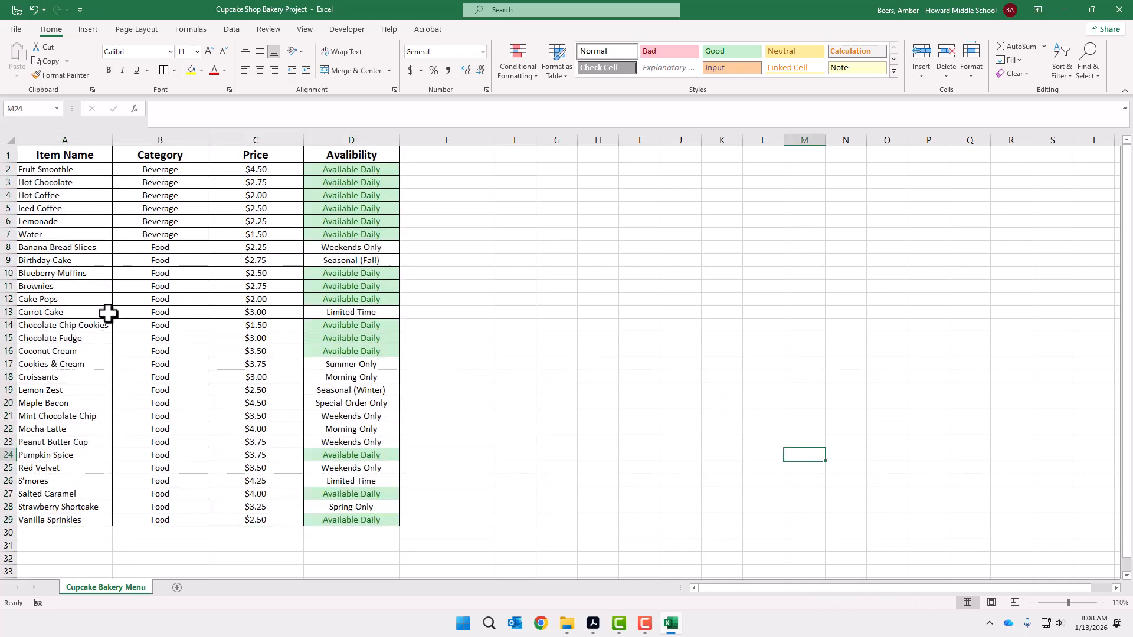
Step: Resize the Item Name column so that every item name fits fully within its cell
{"action": "left_click_drag", "start_coordinate": [113, 140], "coordinate": [82, 140]}
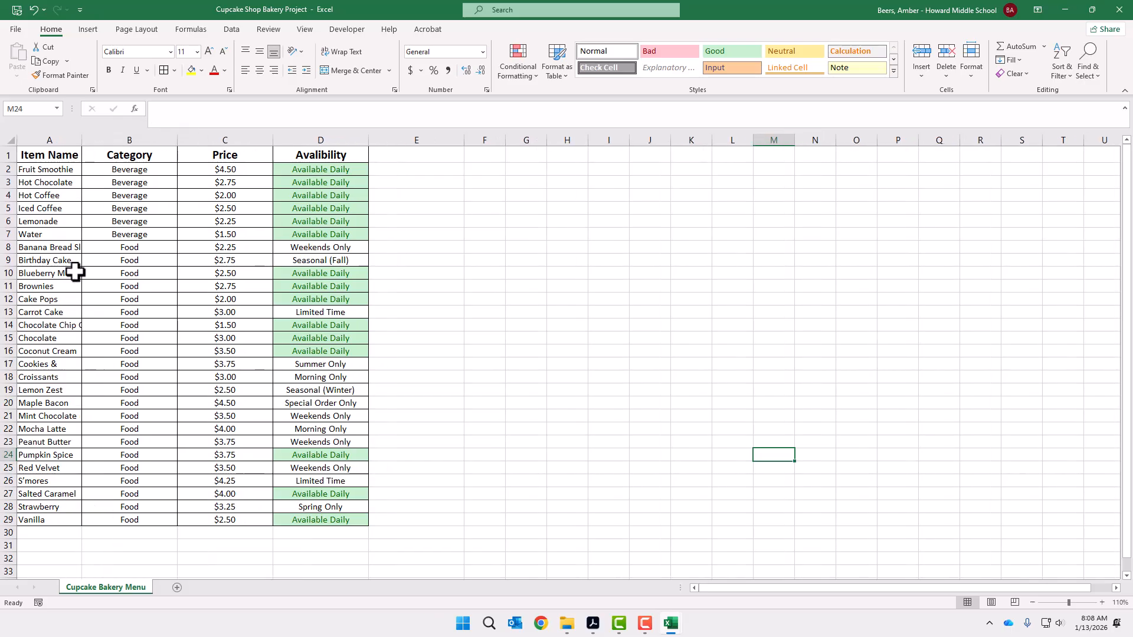
{"action": "left_click_drag", "start_coordinate": [82, 141], "coordinate": [136, 144]}
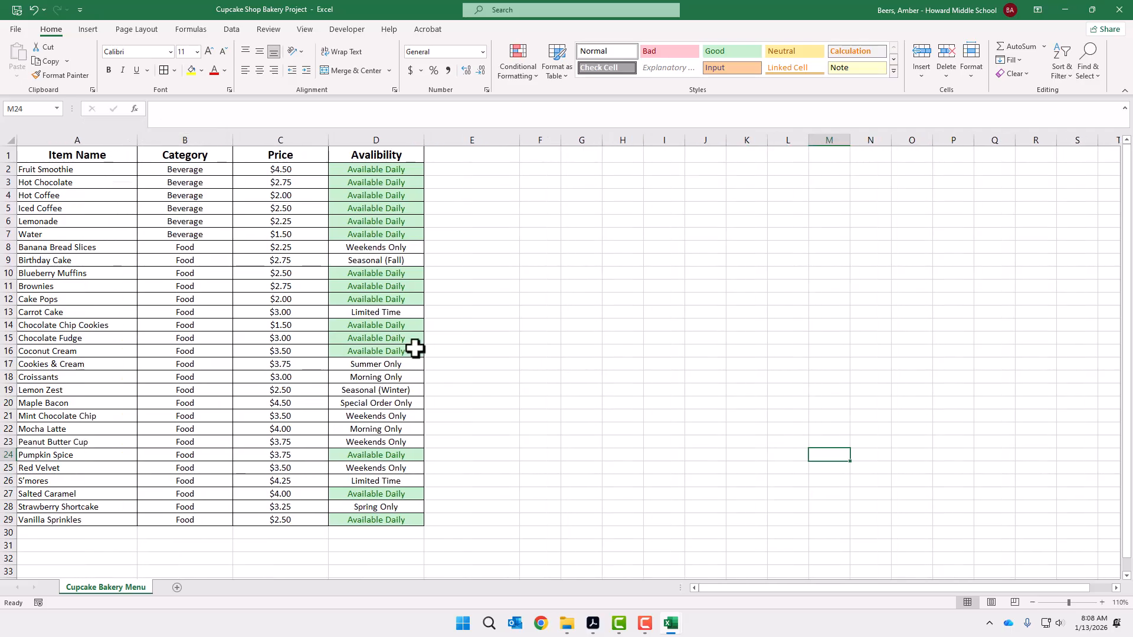
{"action": "left_click", "coordinate": [741, 458]}
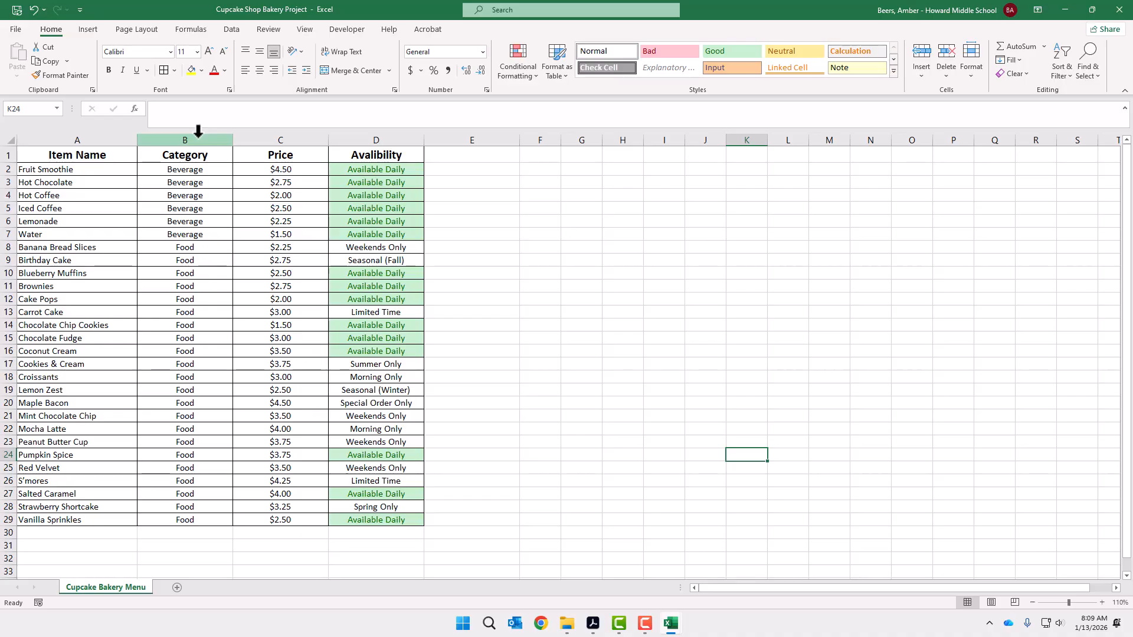
Step: Sort the menu from A to Z by Item Name, keeping each row's category, price and availability together
{"action": "left_click", "coordinate": [87, 135]}
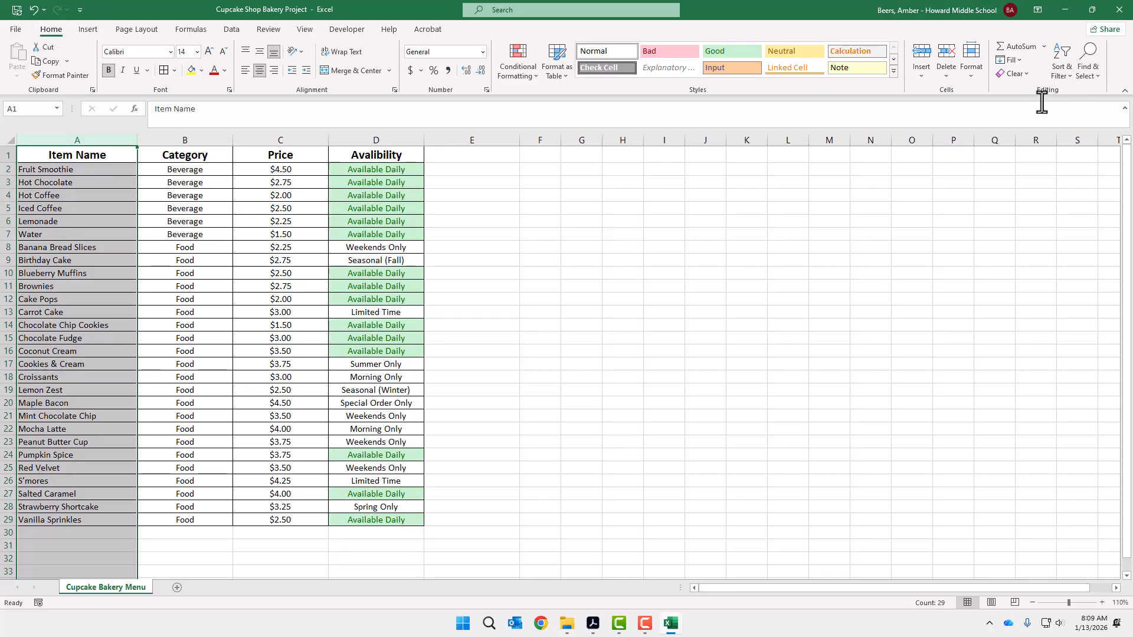
{"action": "left_click", "coordinate": [1064, 77]}
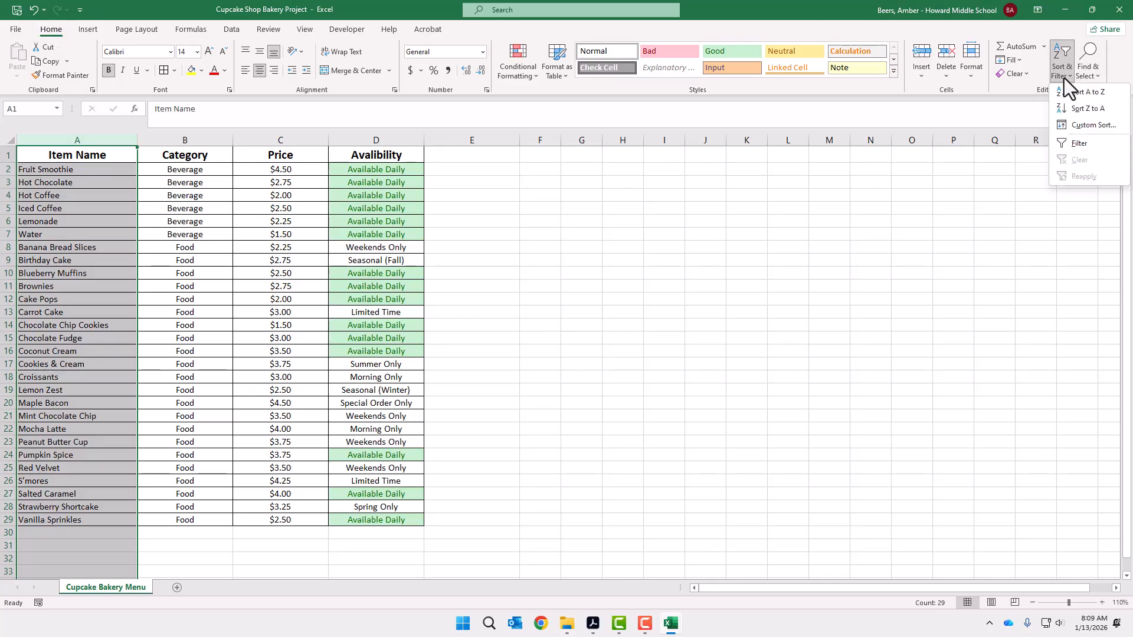
{"action": "left_click", "coordinate": [1089, 94]}
{"action": "left_click", "coordinate": [550, 336]}
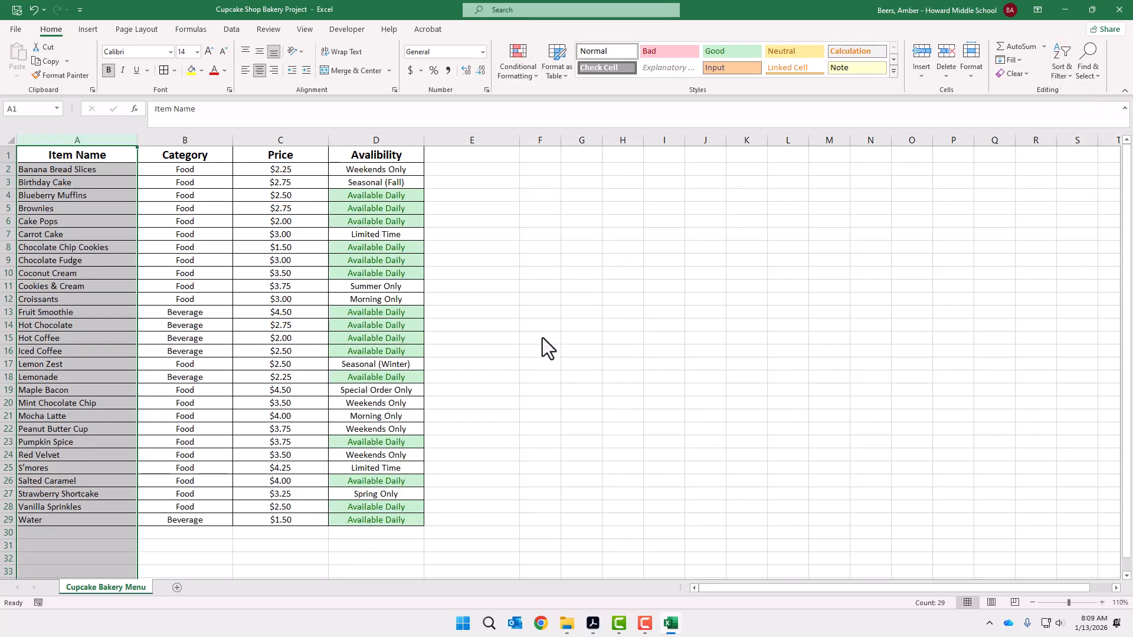
{"action": "left_click", "coordinate": [570, 349]}
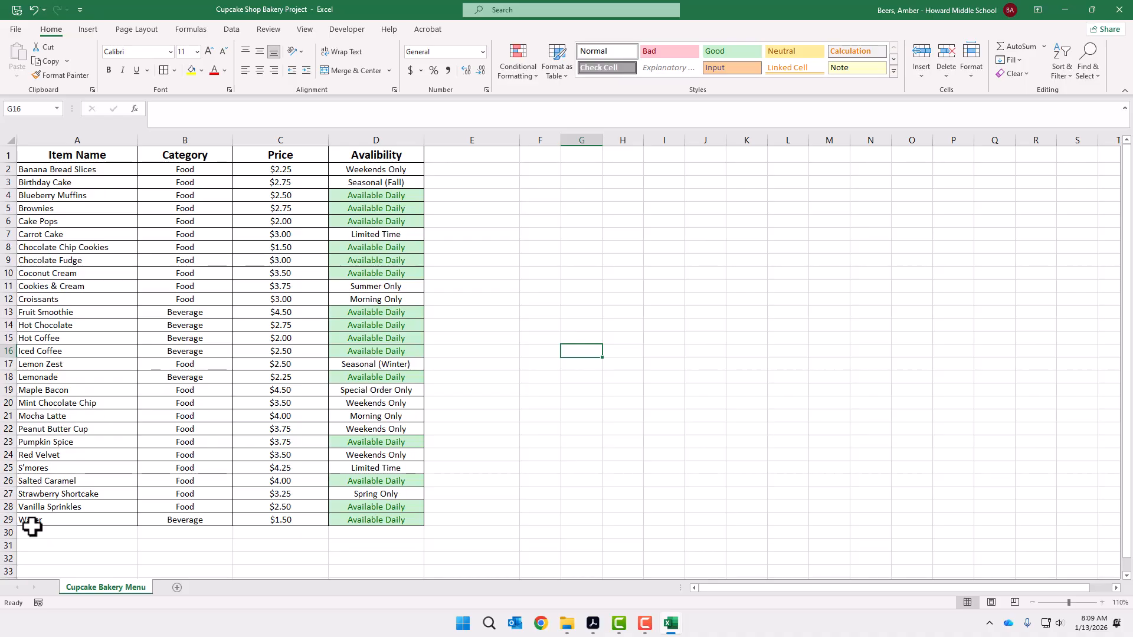
{"action": "left_click", "coordinate": [56, 543]}
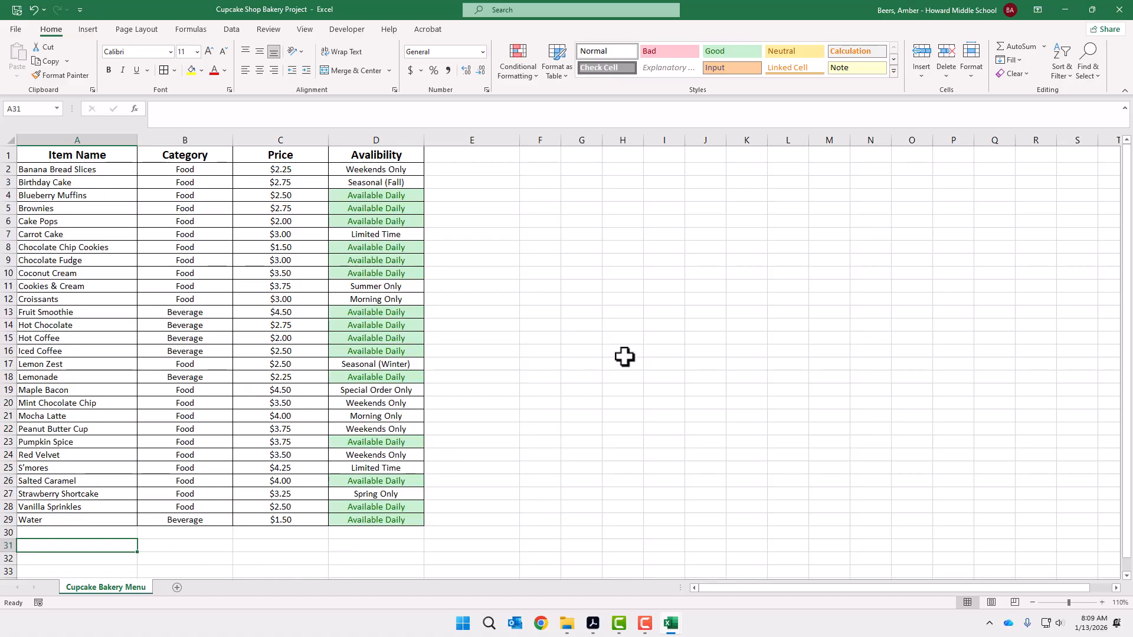
Step: Add a text-contains conditional formatting rule to D2:D29 that gives "Available Daily" entries Green Fill with Dark Green Text
{"action": "left_click", "coordinate": [527, 325]}
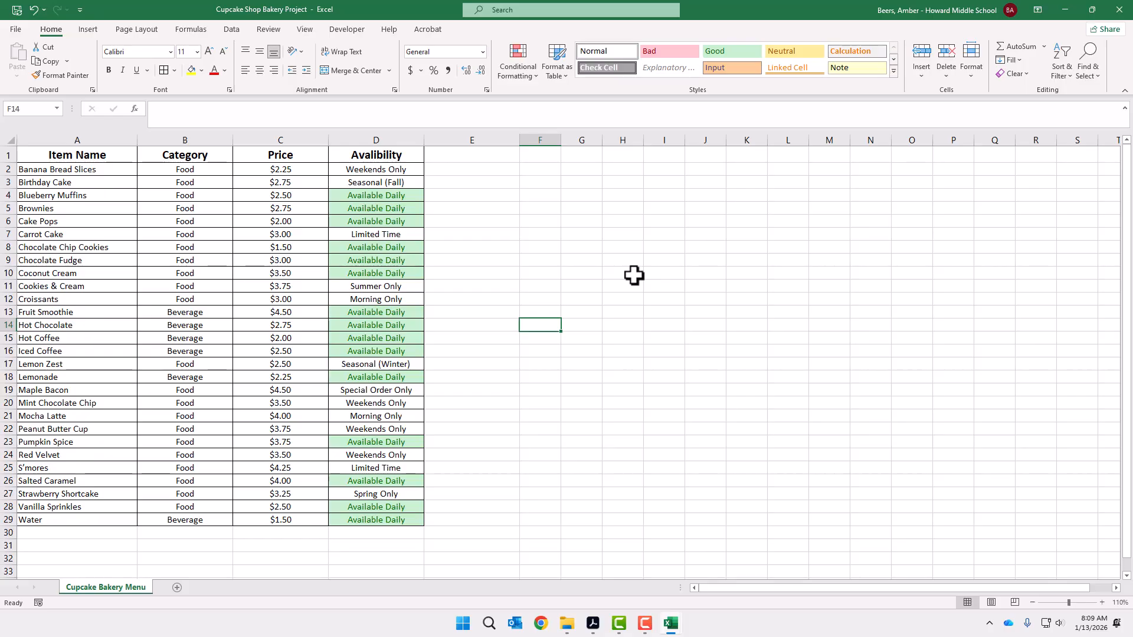
{"action": "left_click_drag", "start_coordinate": [376, 170], "coordinate": [384, 517]}
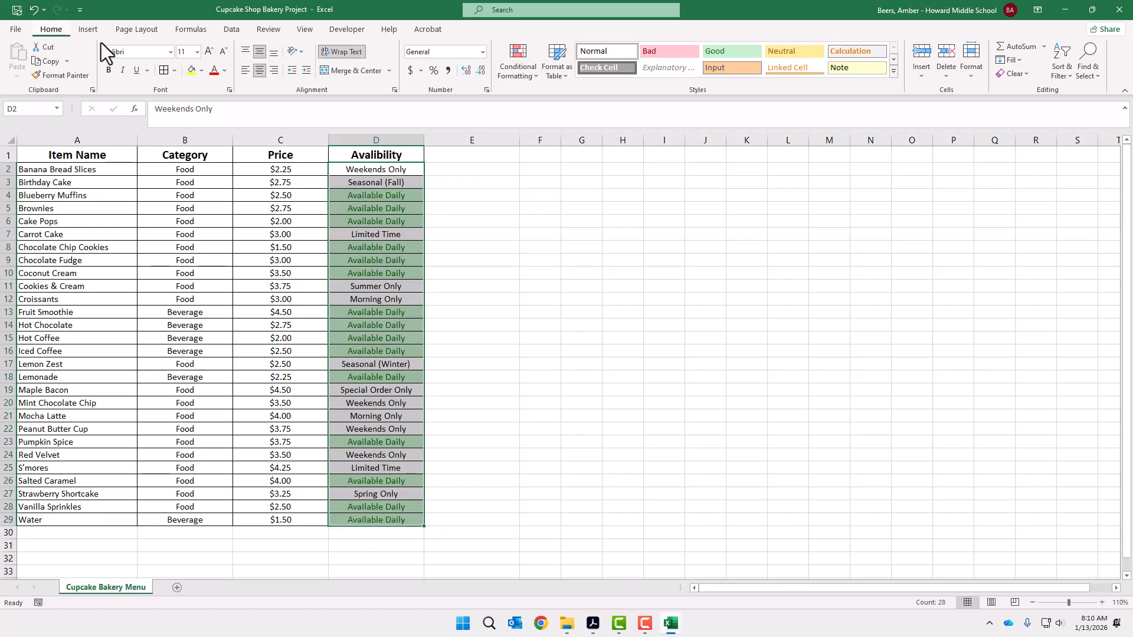
{"action": "left_click", "coordinate": [527, 75]}
{"action": "mouse_move", "coordinate": [565, 106]}
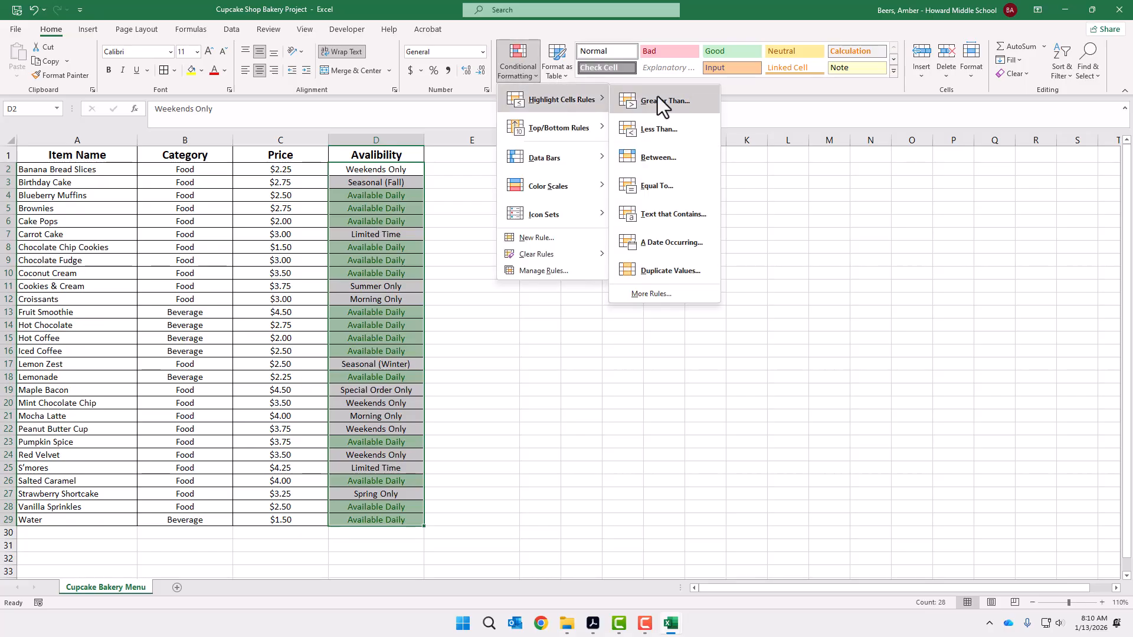
{"action": "left_click", "coordinate": [674, 216]}
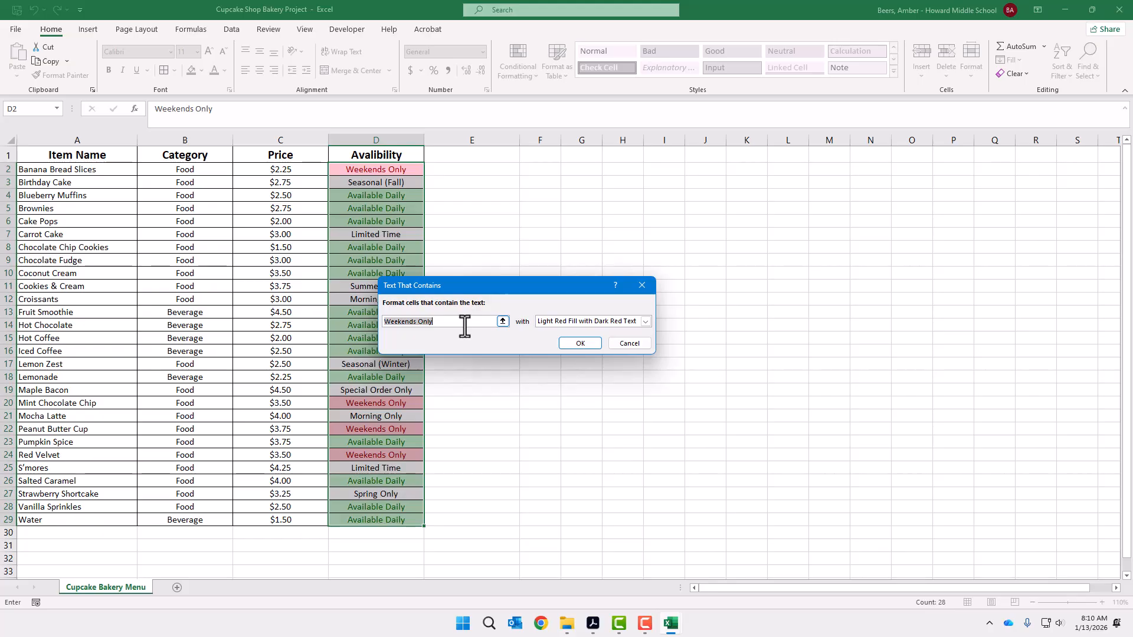
{"action": "type", "text": "Availa"}
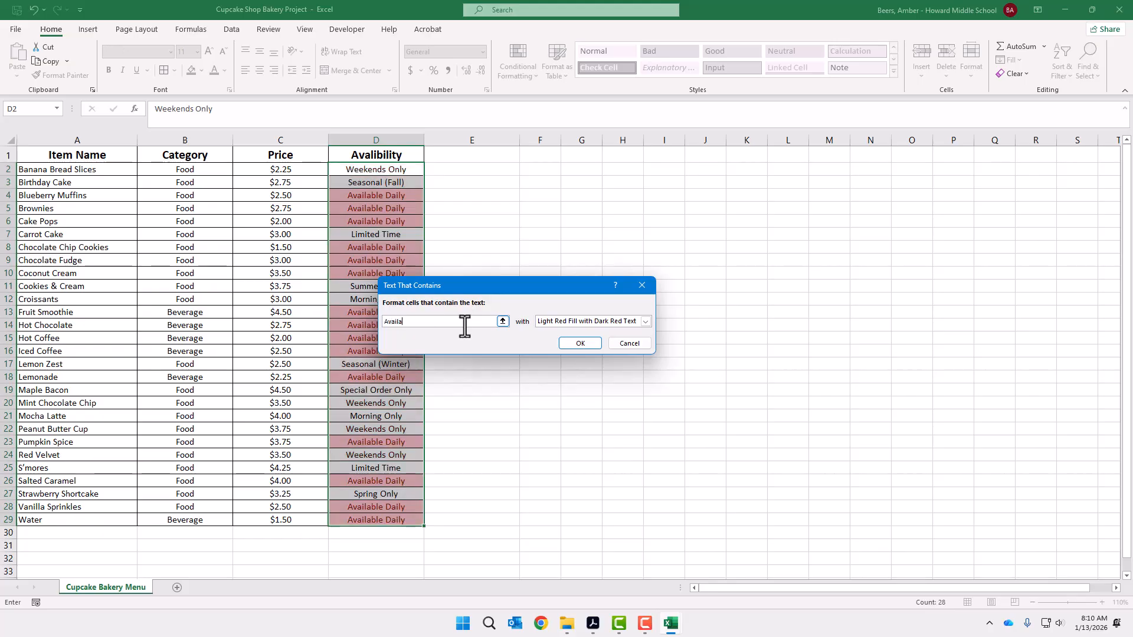
{"action": "type", "text": "ble Daily"}
{"action": "left_click", "coordinate": [650, 324]}
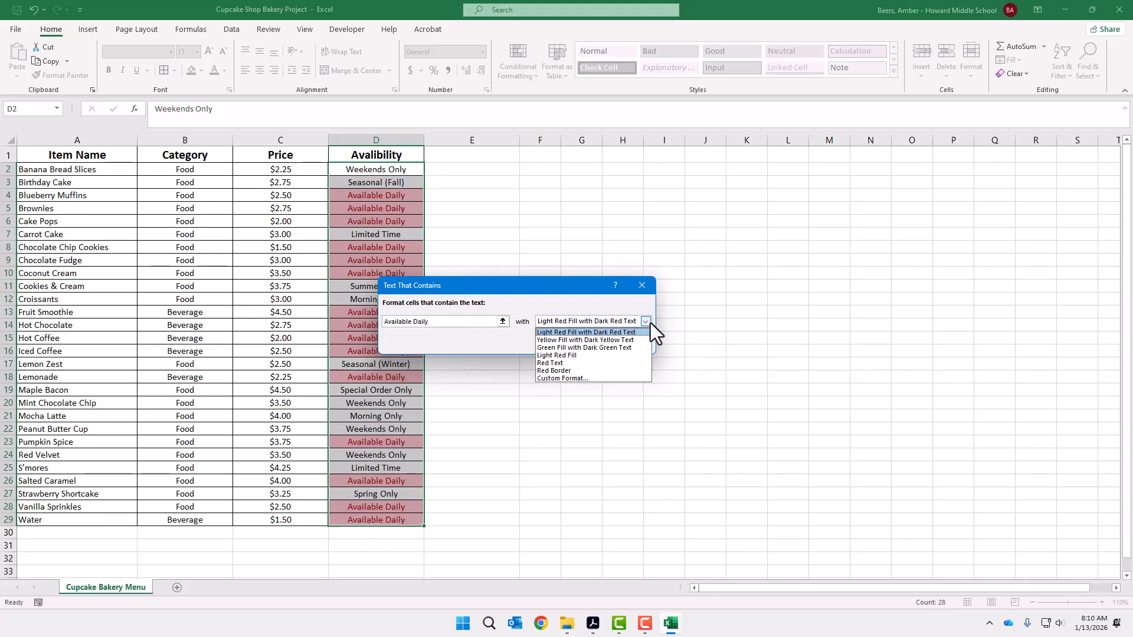
{"action": "left_click", "coordinate": [590, 349]}
{"action": "left_click", "coordinate": [581, 348]}
{"action": "left_click", "coordinate": [609, 384]}
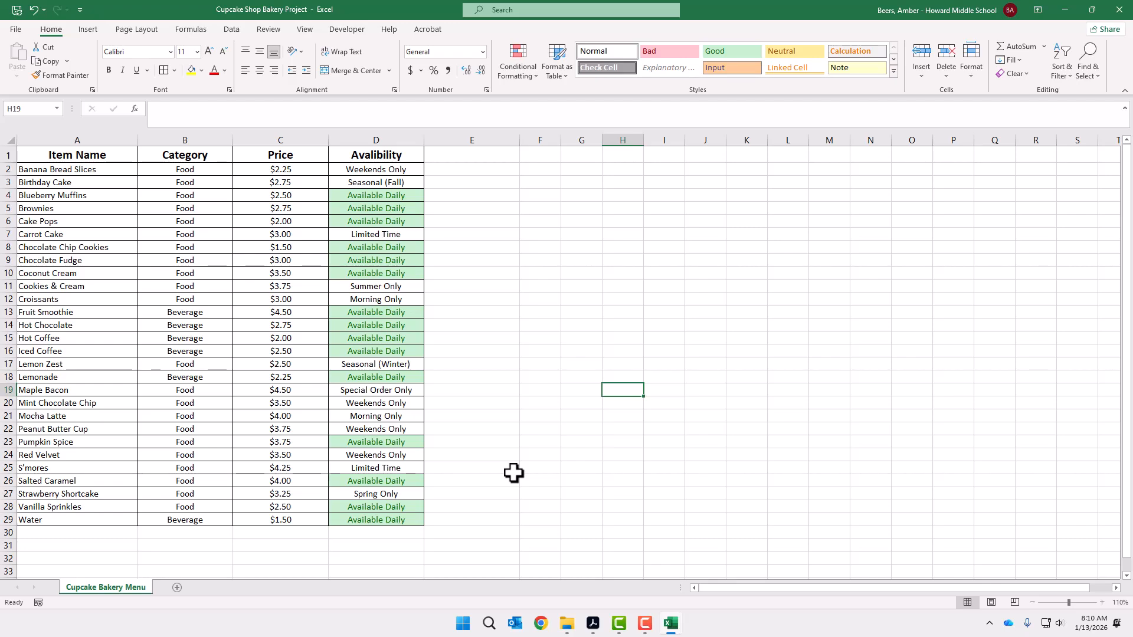
Step: Calculate the average of the prices in C2:C29 in cell C30, directly below the Price column
{"action": "left_click", "coordinate": [248, 533]}
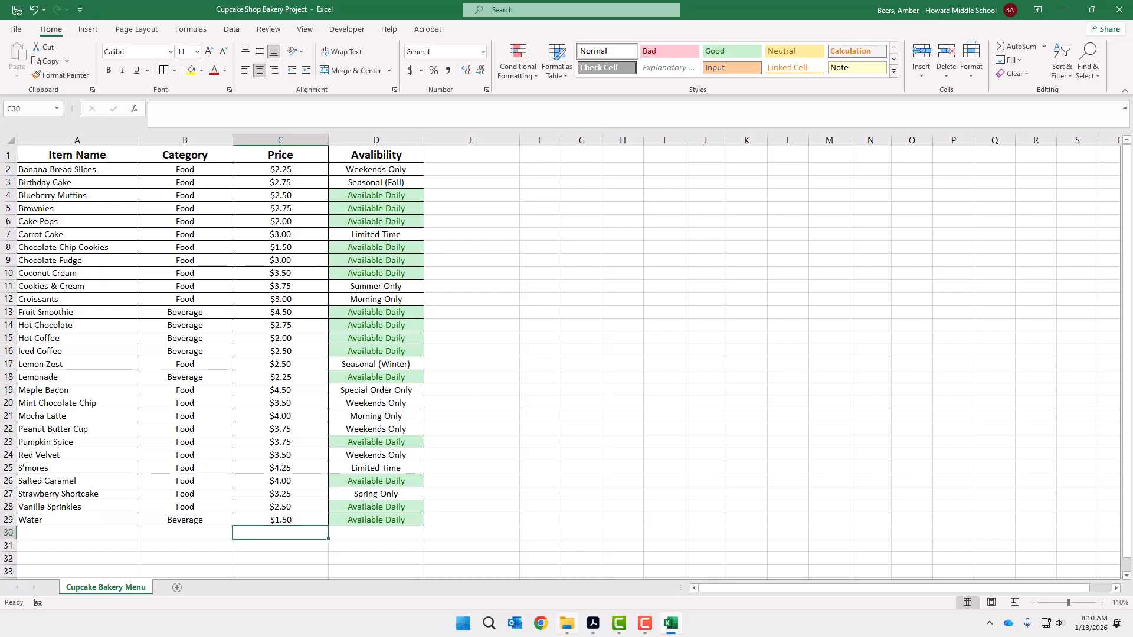
{"action": "mouse_move", "coordinate": [566, 624]}
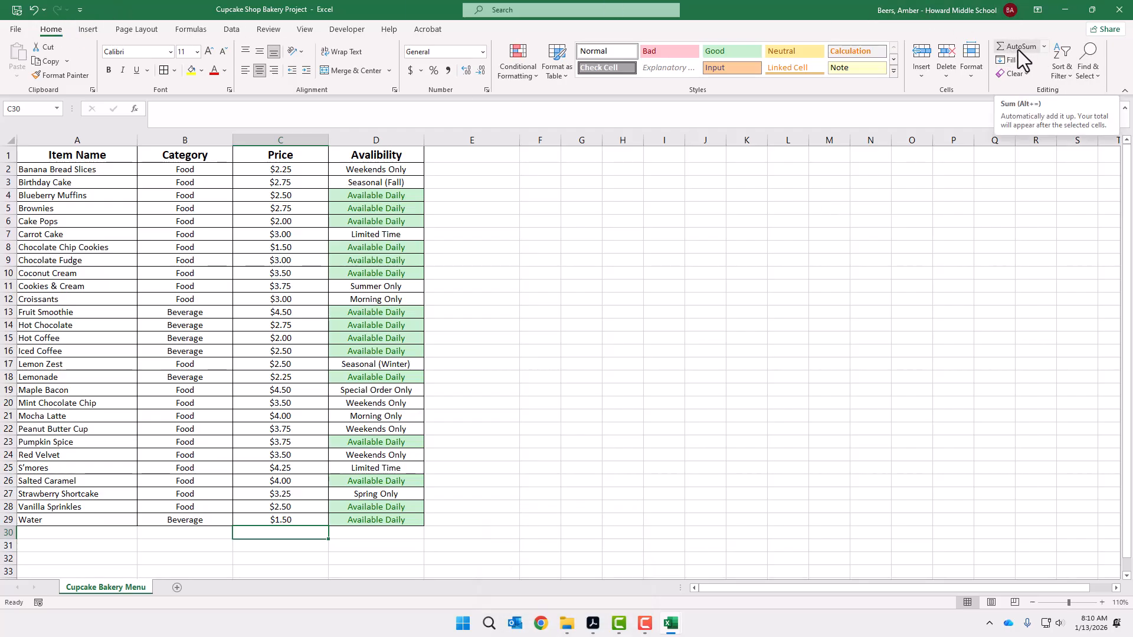
{"action": "left_click", "coordinate": [1046, 51]}
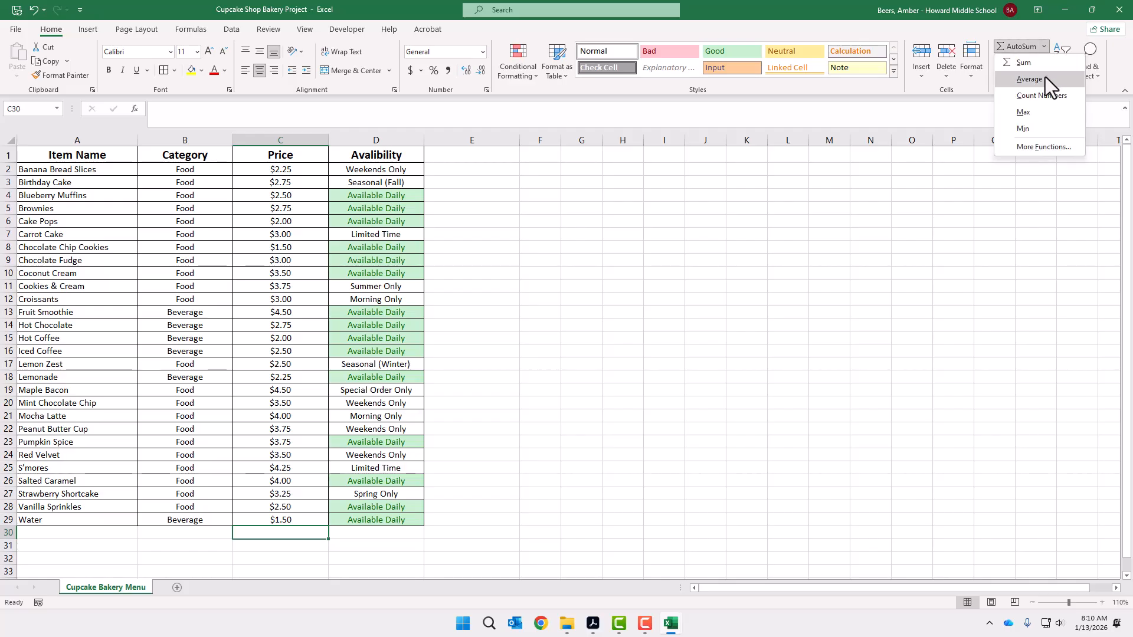
{"action": "left_click", "coordinate": [1045, 77]}
{"action": "left_click_drag", "start_coordinate": [259, 174], "coordinate": [260, 522]}
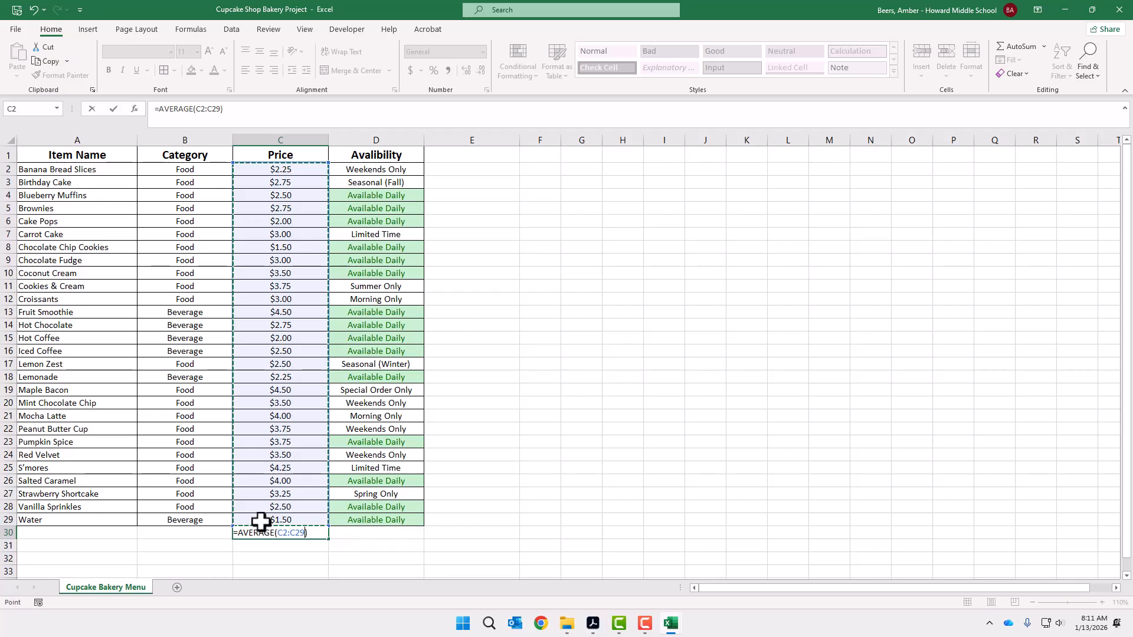
{"action": "key", "text": "Return"}
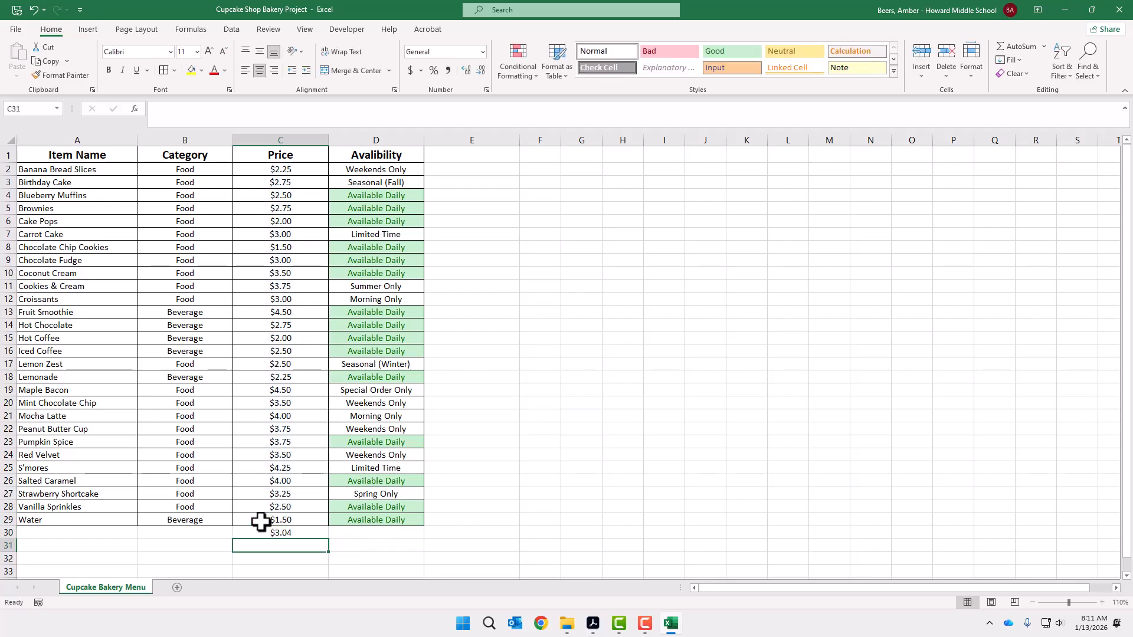